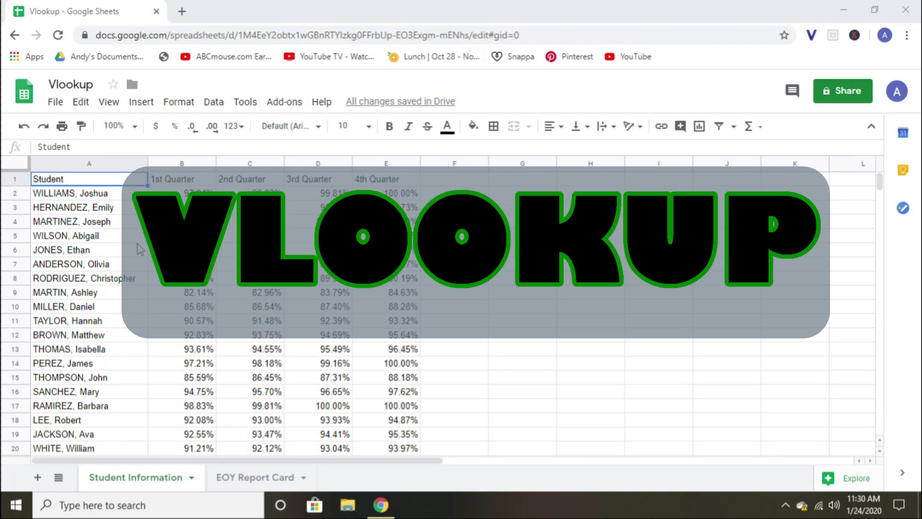
{"action": "scroll", "coordinate": [122, 240], "scroll_direction": "down", "scroll_amount": 2}
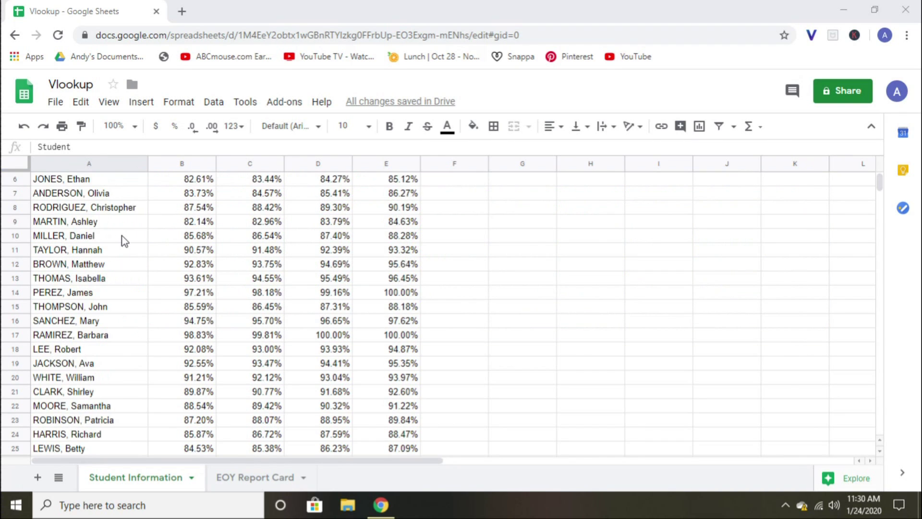
{"action": "scroll", "coordinate": [121, 237], "scroll_direction": "up", "scroll_amount": 2}
{"action": "left_click", "coordinate": [253, 476]}
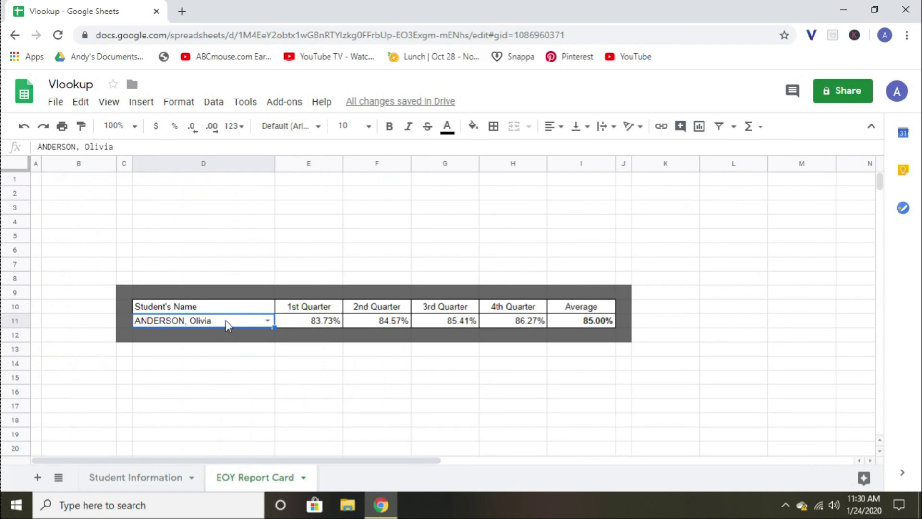
{"action": "left_click", "coordinate": [268, 320]}
{"action": "left_click", "coordinate": [188, 373]}
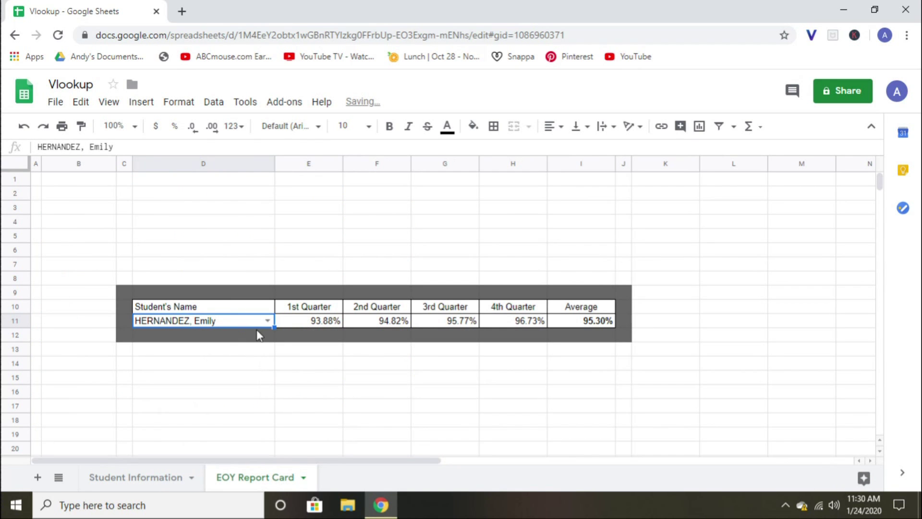
{"action": "left_click", "coordinate": [267, 320]}
{"action": "left_click", "coordinate": [195, 373]}
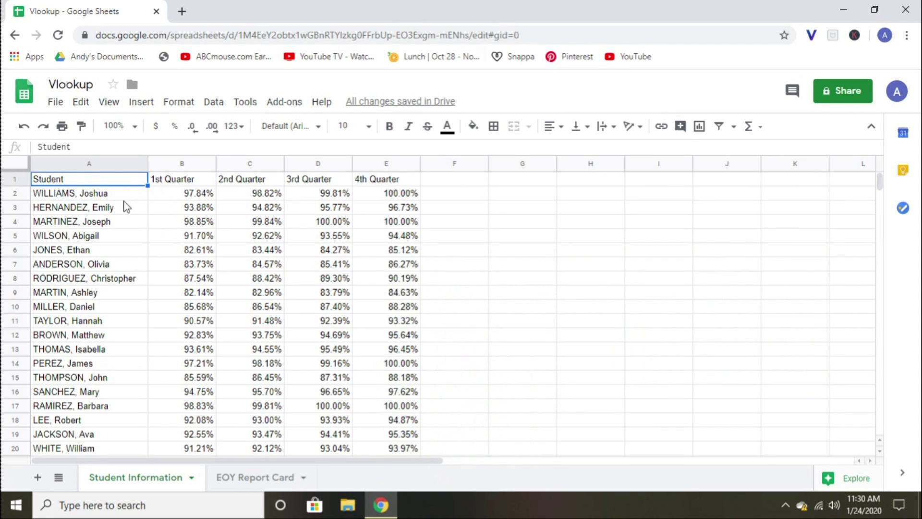
{"action": "left_click", "coordinate": [82, 166]}
{"action": "scroll", "coordinate": [85, 194], "scroll_direction": "down", "scroll_amount": 3}
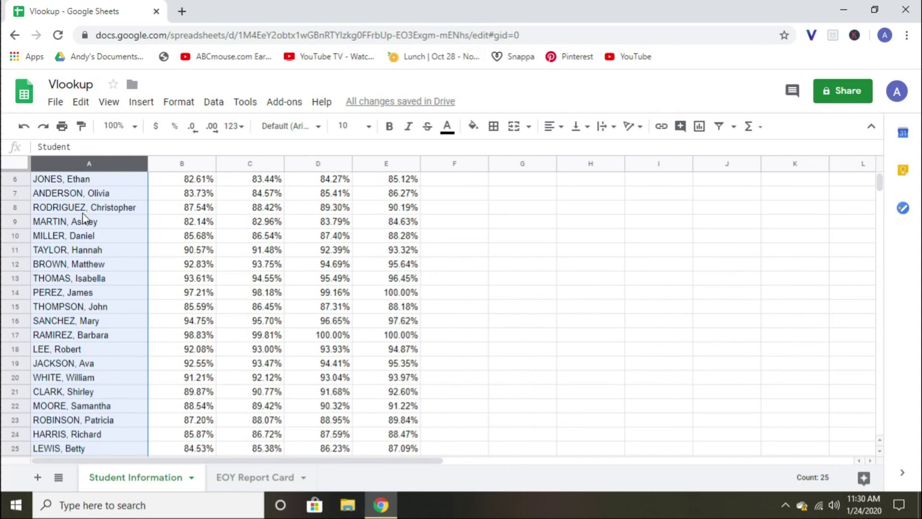
{"action": "scroll", "coordinate": [80, 217], "scroll_direction": "up", "scroll_amount": 3}
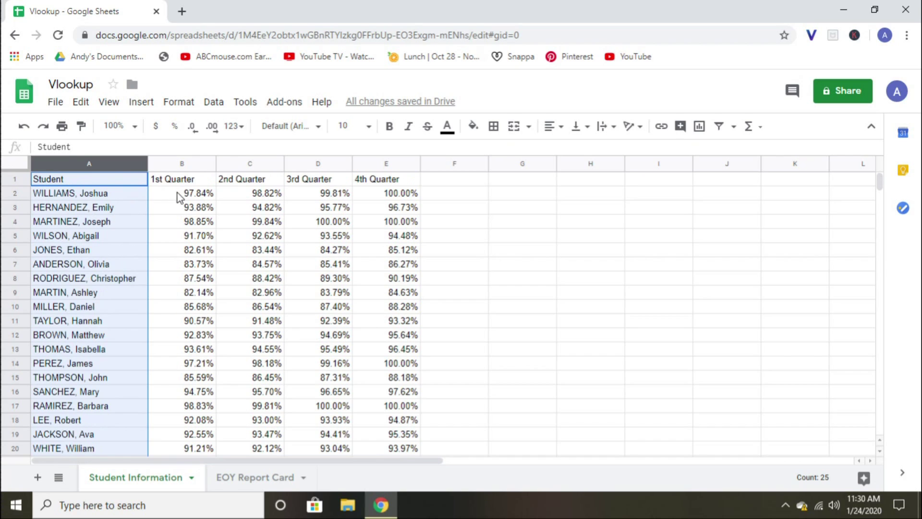
{"action": "left_click", "coordinate": [249, 194]}
{"action": "left_click", "coordinate": [320, 194]}
{"action": "left_click", "coordinate": [386, 197]}
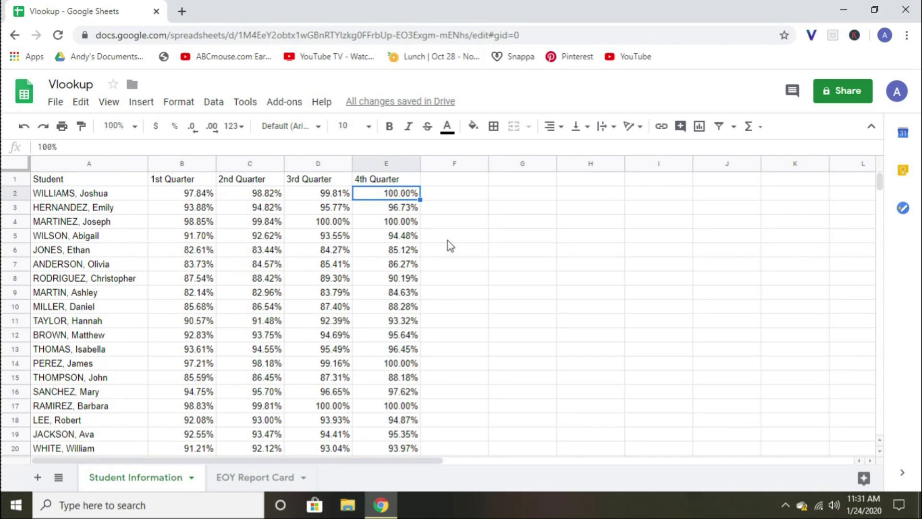
{"action": "left_click", "coordinate": [255, 471]}
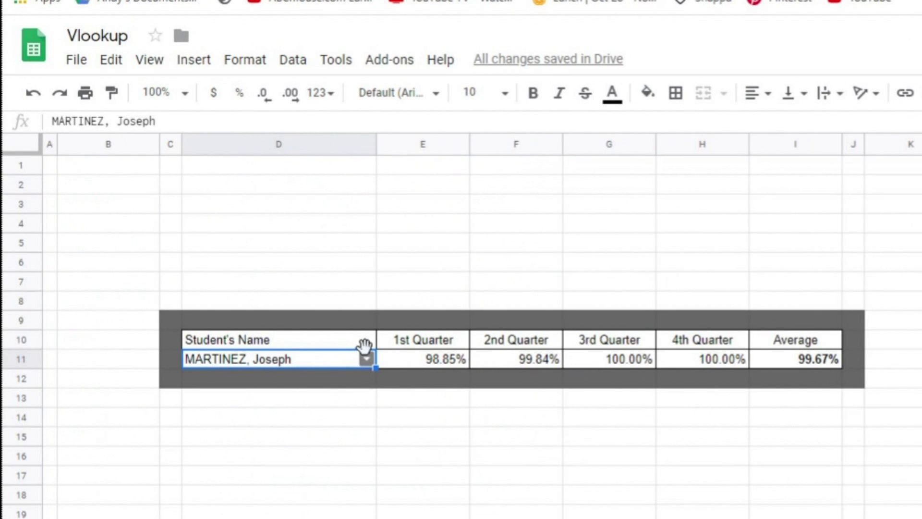
{"action": "left_click", "coordinate": [365, 358]}
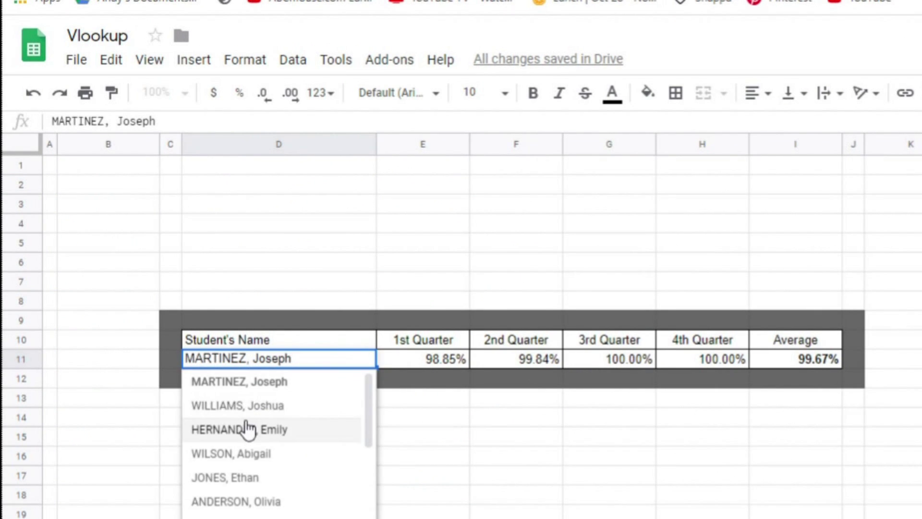
{"action": "left_click", "coordinate": [305, 428]}
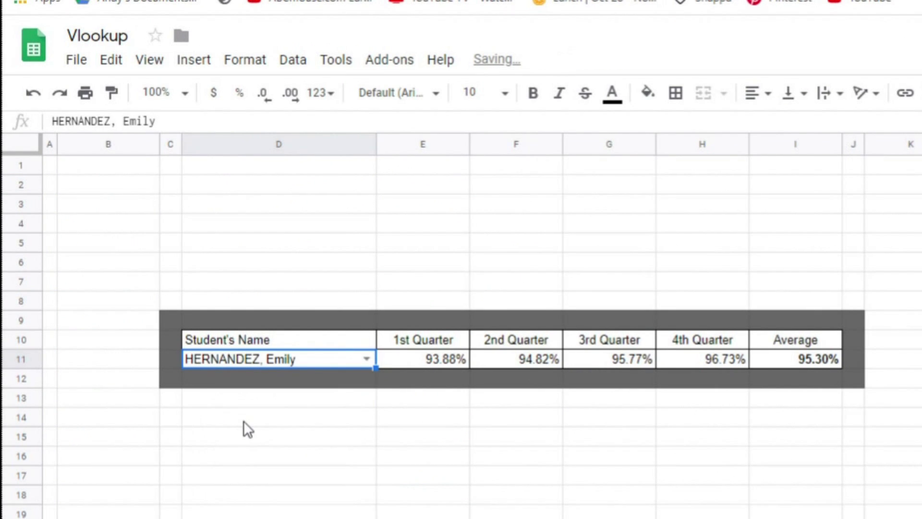
{"action": "left_click", "coordinate": [367, 359]}
{"action": "left_click", "coordinate": [222, 459]}
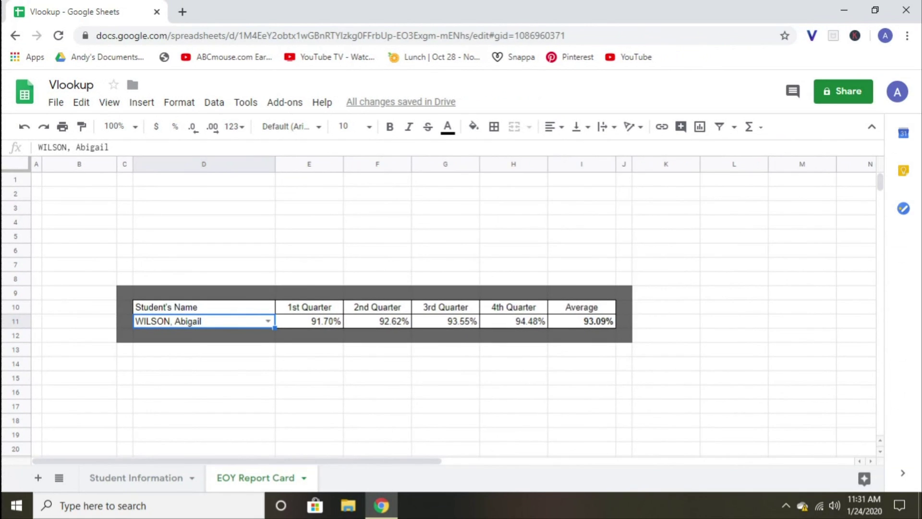
{"action": "left_click", "coordinate": [186, 518]}
{"action": "left_click", "coordinate": [144, 140]}
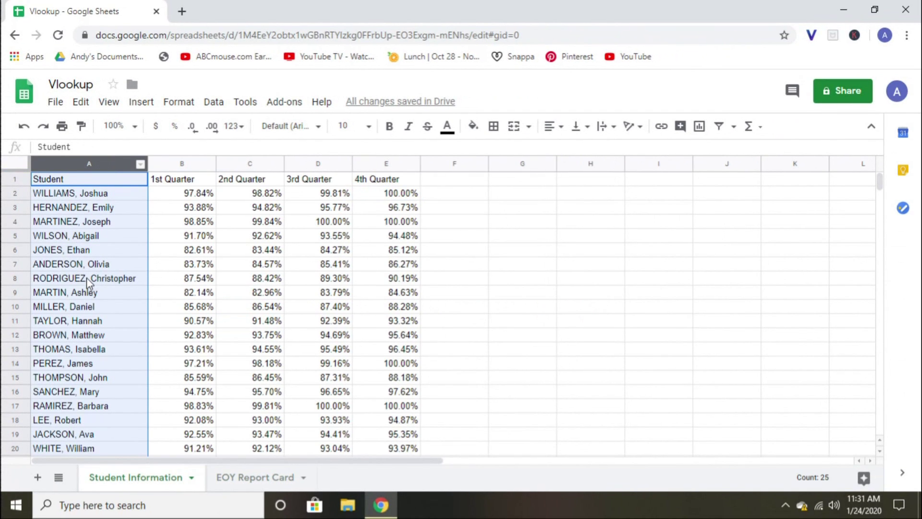
{"action": "left_click", "coordinate": [87, 278], "text": "ctrl"}
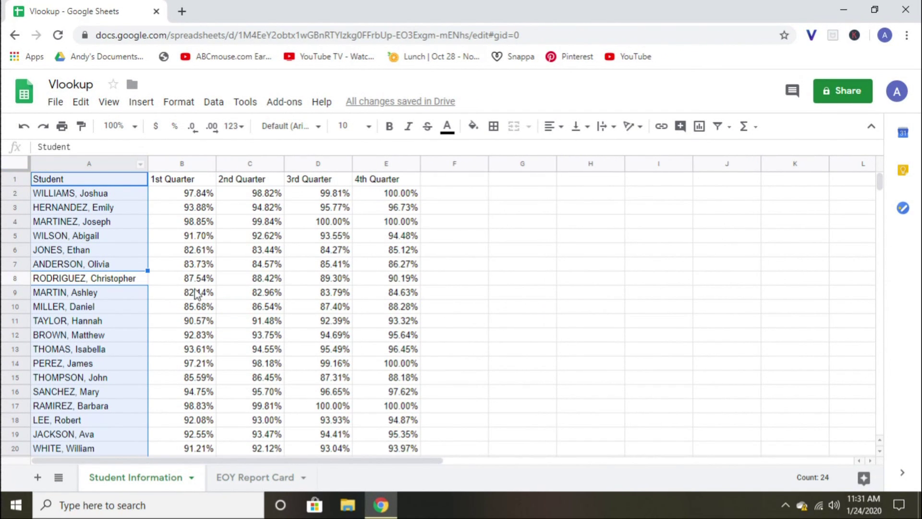
{"action": "left_click", "coordinate": [341, 279], "text": "ctrl"}
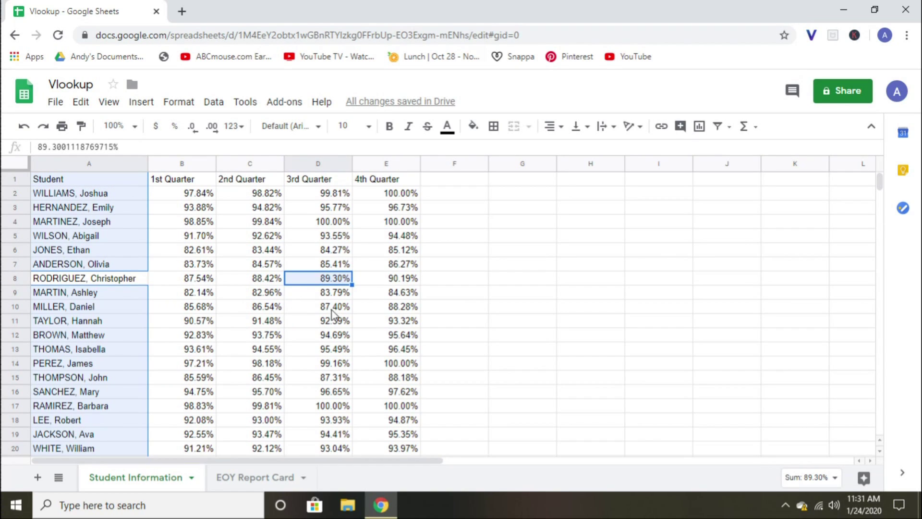
{"action": "left_click", "coordinate": [253, 479]}
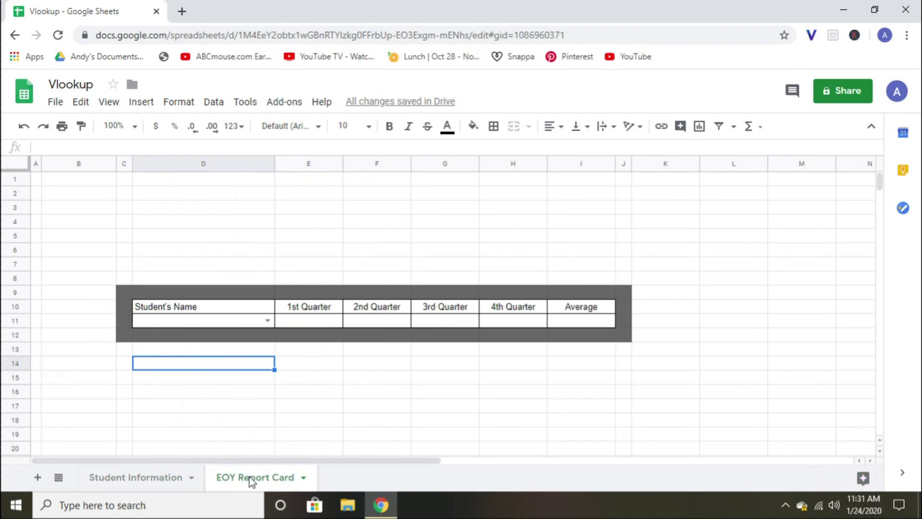
- Compare the Student Information names with the D11 name list, ending on cell E11
{"action": "left_click", "coordinate": [301, 322]}
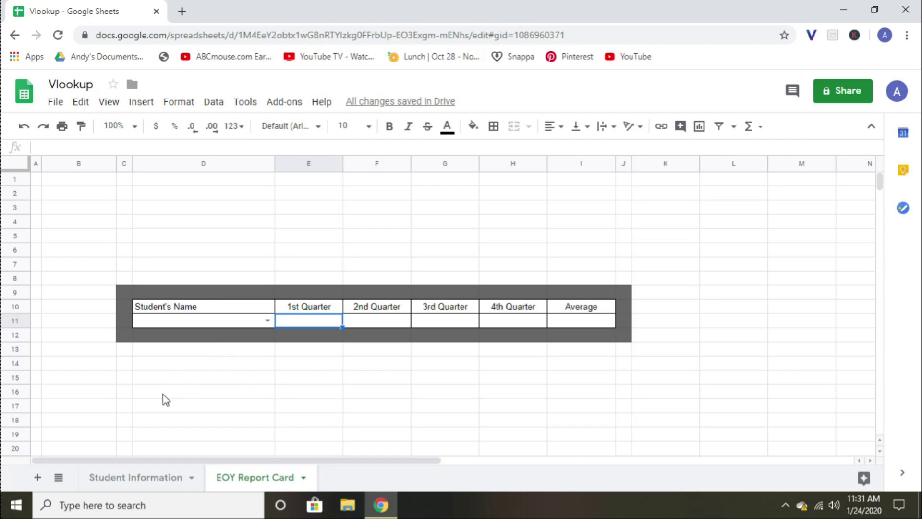
{"action": "left_click", "coordinate": [136, 478]}
{"action": "left_click", "coordinate": [88, 163]}
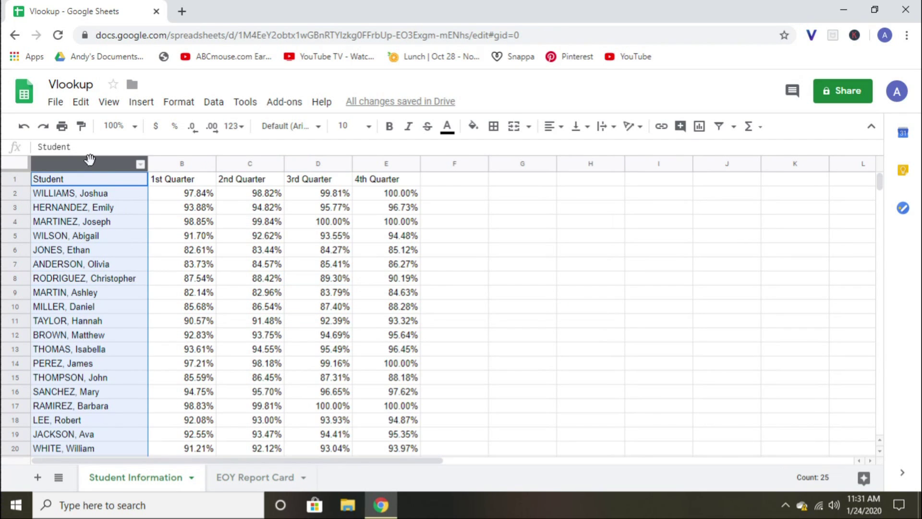
{"action": "left_click", "coordinate": [85, 264]}
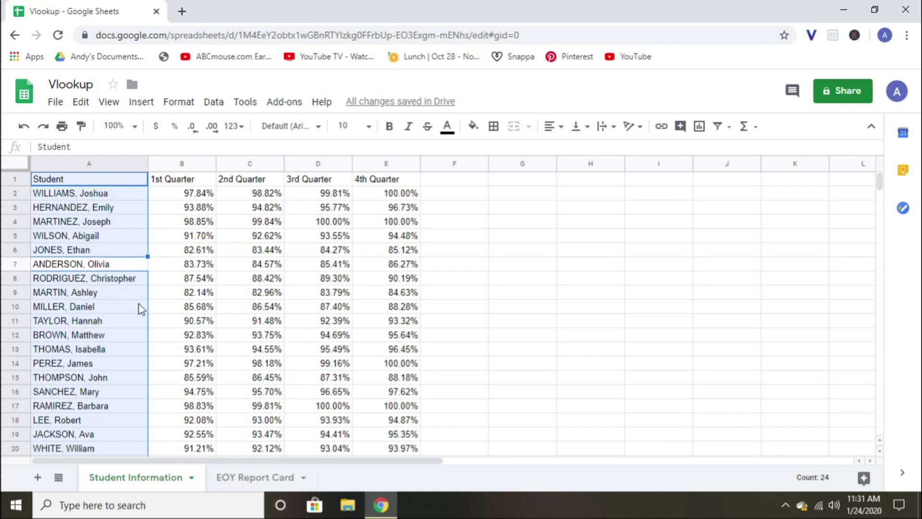
{"action": "left_click", "coordinate": [254, 478]}
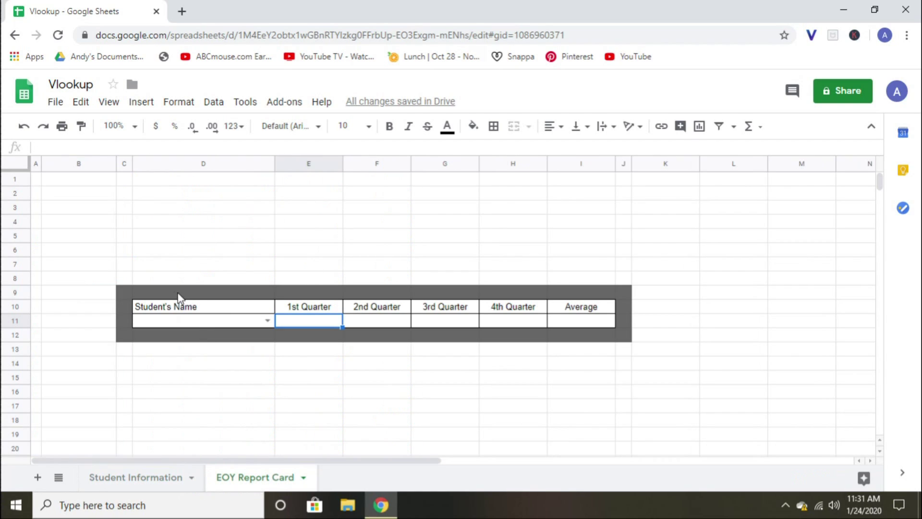
{"action": "left_click", "coordinate": [206, 320]}
{"action": "left_click", "coordinate": [265, 320]}
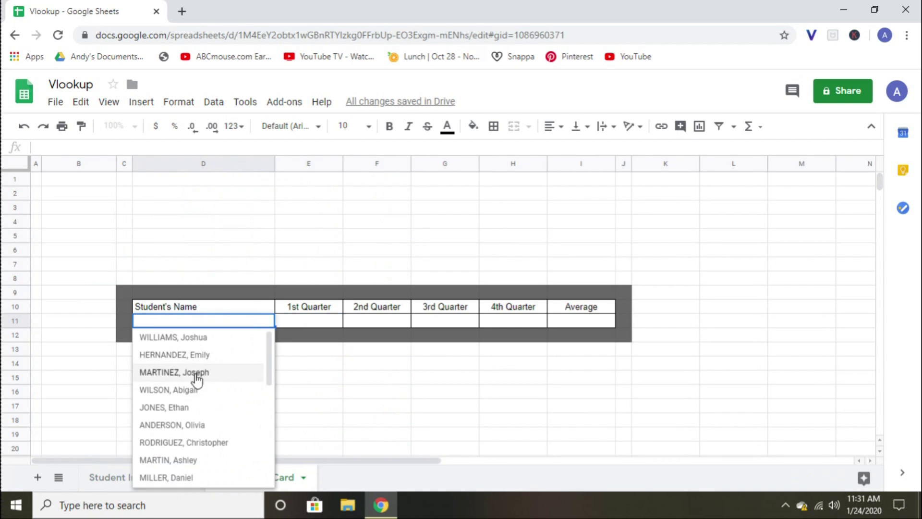
{"action": "left_click", "coordinate": [312, 322]}
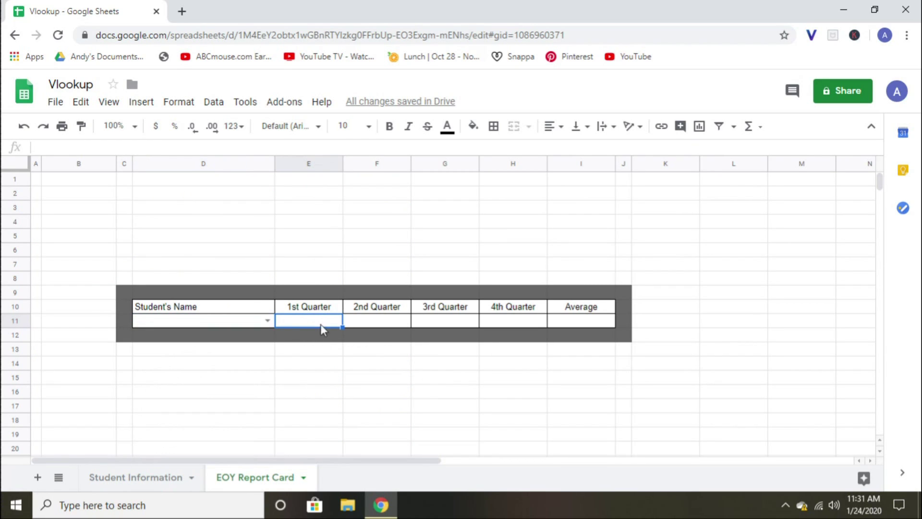
- Select the Student Information grade table A1:E25, then go back to EOY Report Card
{"action": "left_click", "coordinate": [134, 478]}
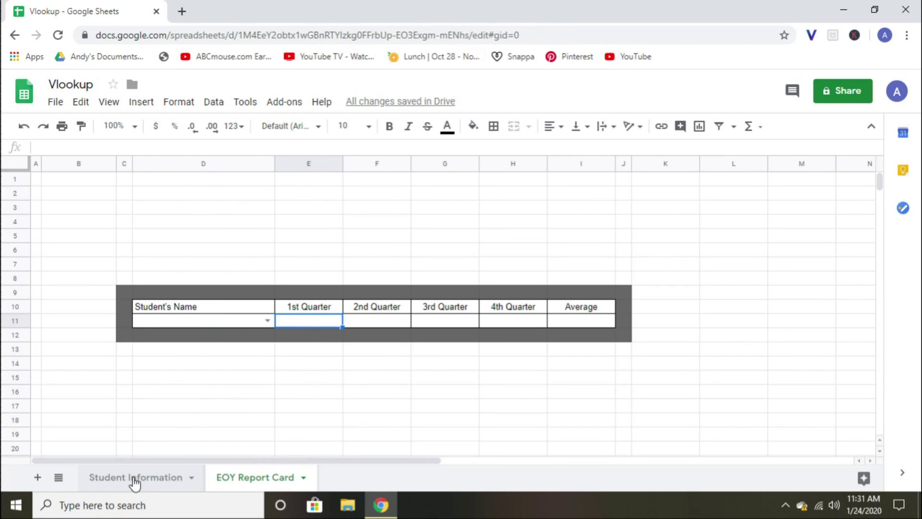
{"action": "left_click", "coordinate": [144, 250]}
{"action": "left_click_drag", "start_coordinate": [69, 182], "coordinate": [383, 271]}
{"action": "scroll", "coordinate": [367, 261], "scroll_direction": "up", "scroll_amount": 6}
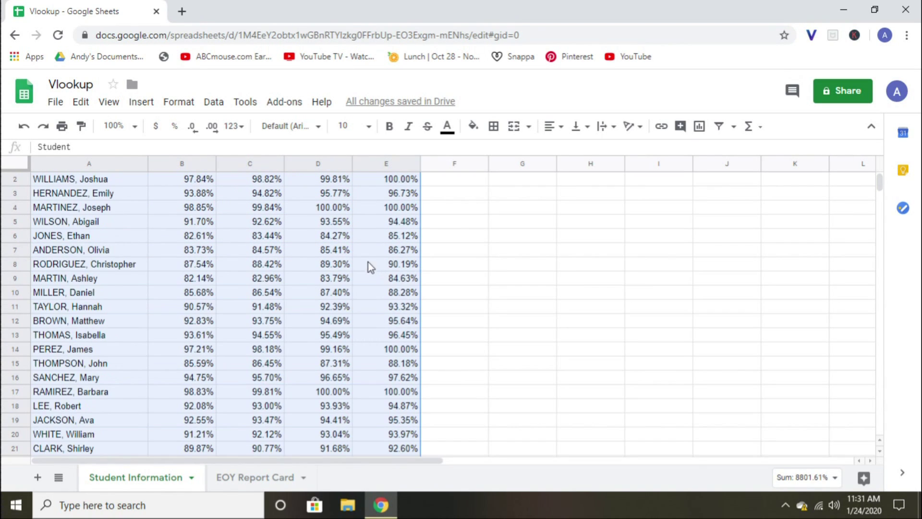
{"action": "scroll", "coordinate": [269, 384], "scroll_direction": "up", "scroll_amount": 1}
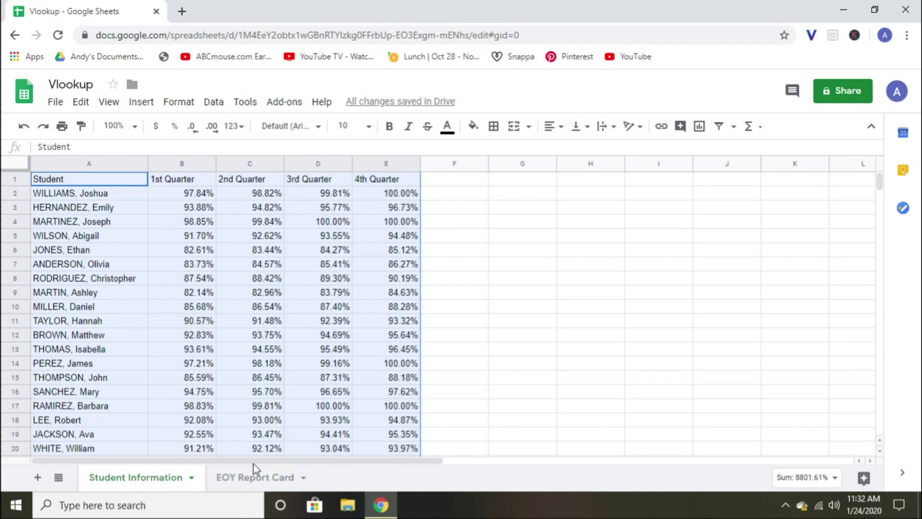
{"action": "left_click", "coordinate": [255, 476]}
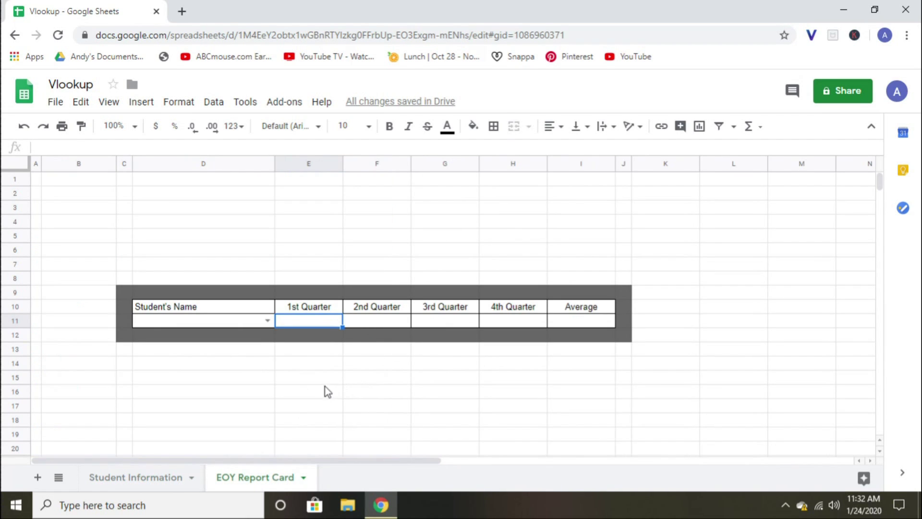
- Inspect the Student and 1st Quarter columns on Student Information before returning to the report card
{"action": "left_click", "coordinate": [119, 482]}
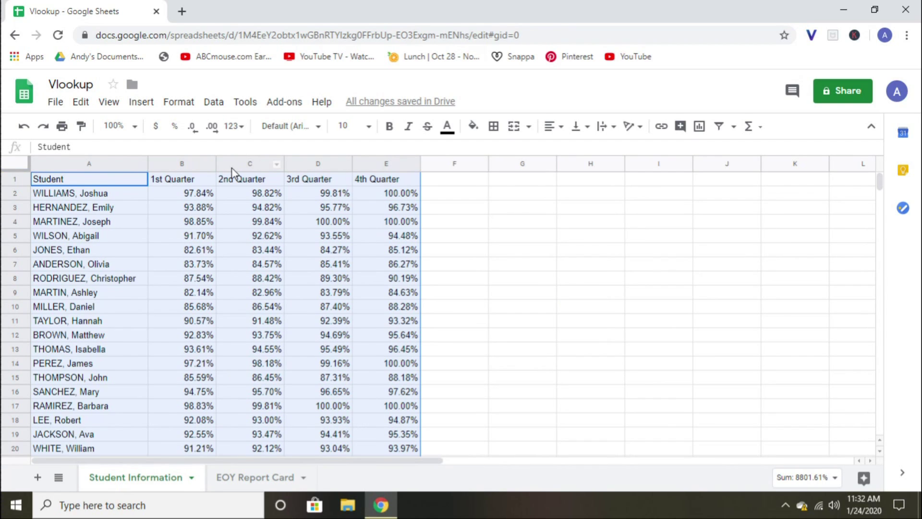
{"action": "left_click", "coordinate": [187, 165]}
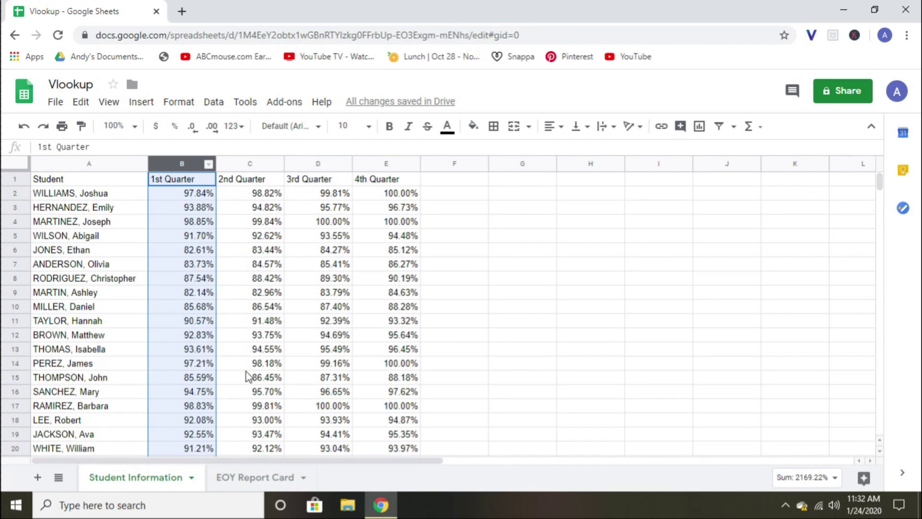
{"action": "left_click", "coordinate": [249, 480]}
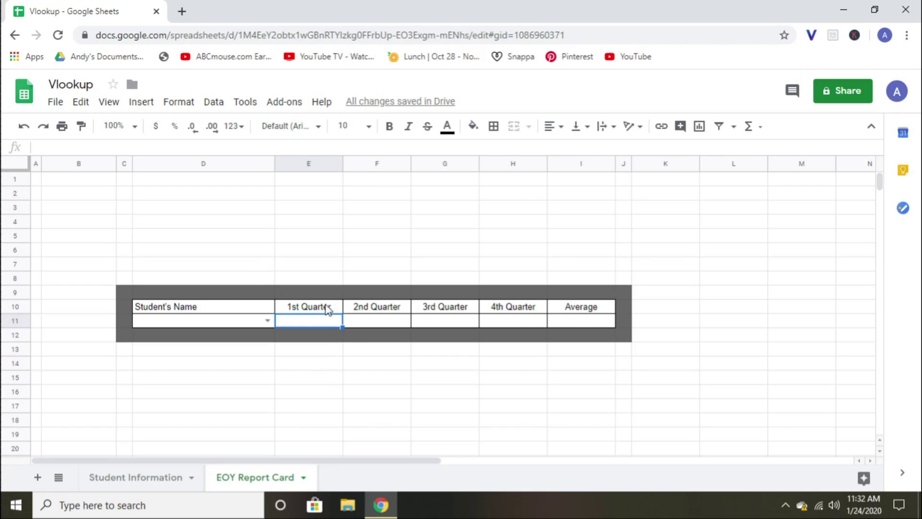
{"action": "left_click", "coordinate": [140, 478]}
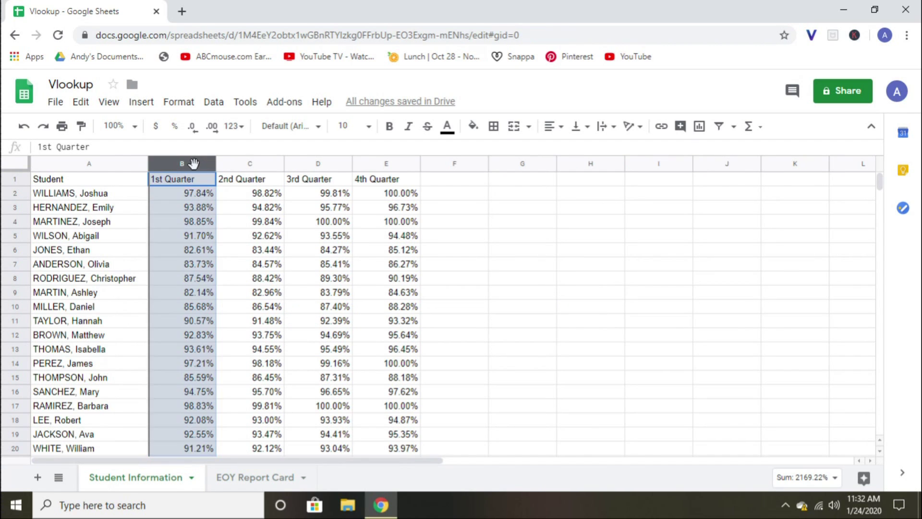
{"action": "left_click_drag", "start_coordinate": [99, 166], "coordinate": [189, 174]}
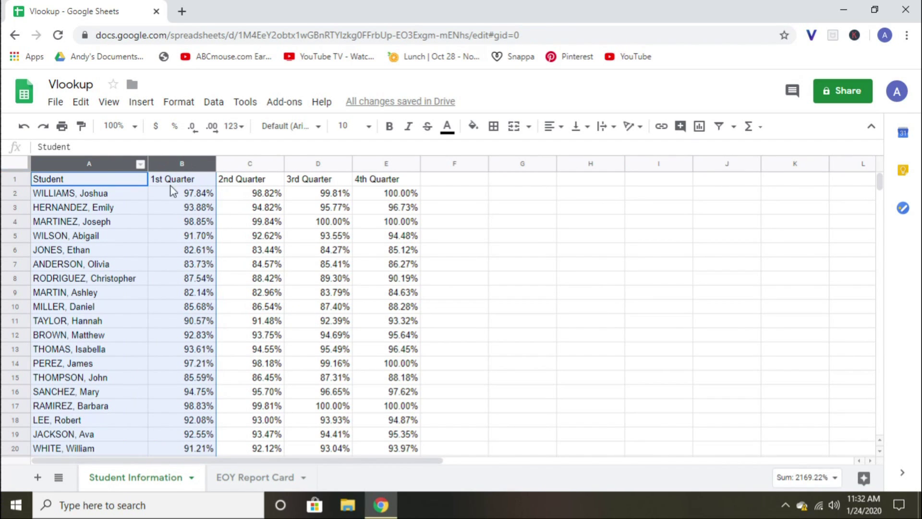
{"action": "left_click", "coordinate": [191, 203]}
{"action": "left_click", "coordinate": [173, 166]}
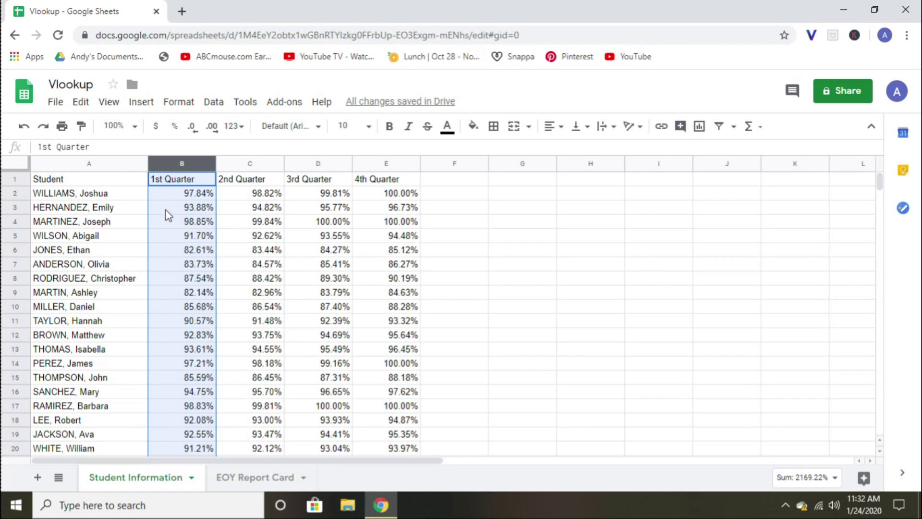
{"action": "left_click", "coordinate": [101, 165]}
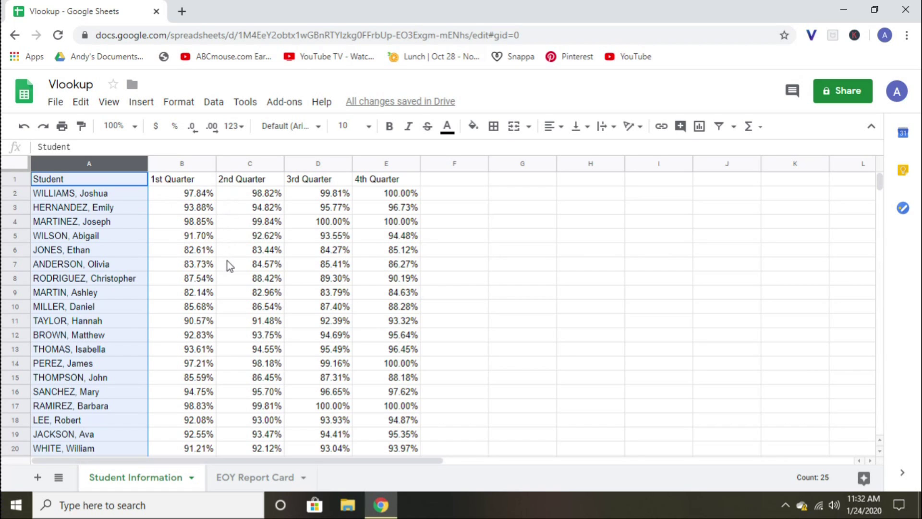
{"action": "left_click", "coordinate": [231, 394]}
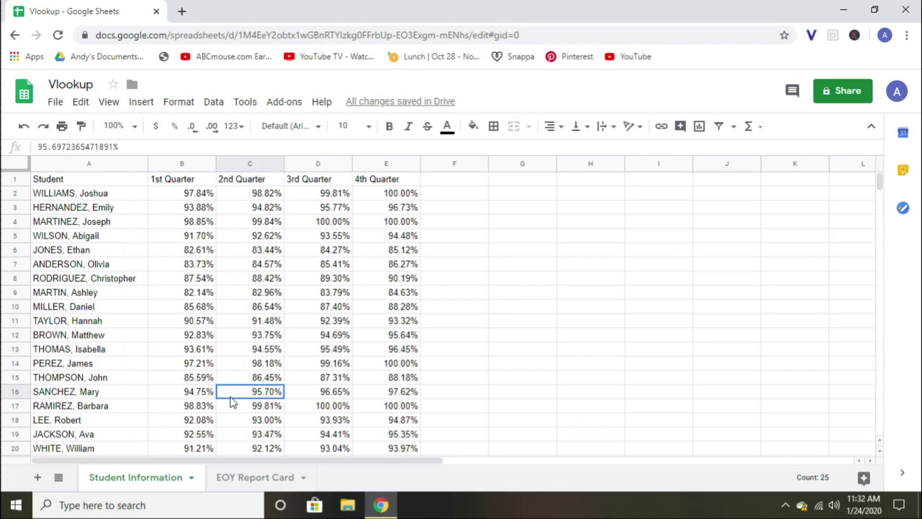
{"action": "left_click", "coordinate": [276, 476]}
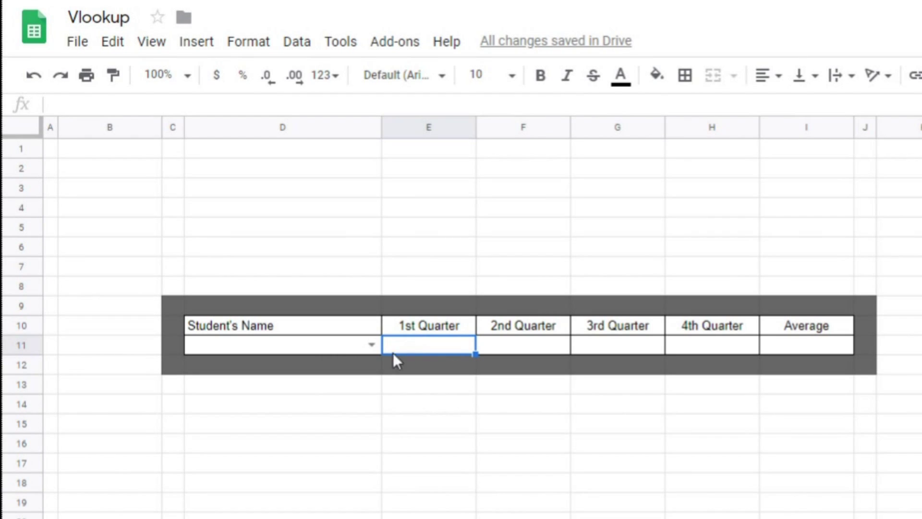
{"action": "left_click", "coordinate": [371, 345]}
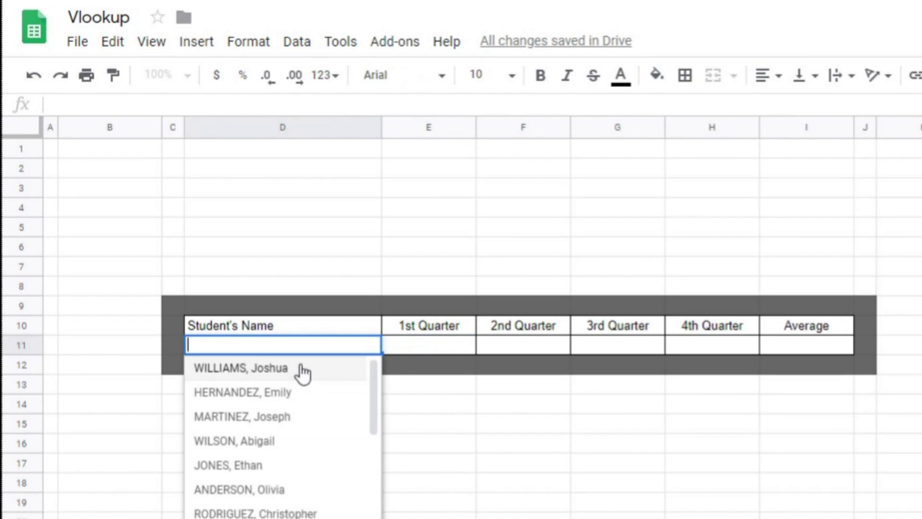
{"action": "left_click", "coordinate": [262, 392]}
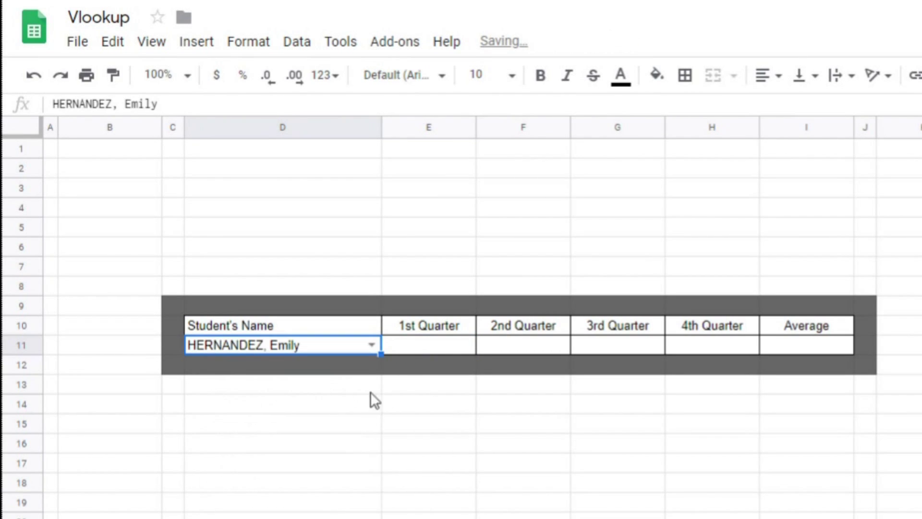
{"action": "left_click", "coordinate": [439, 345]}
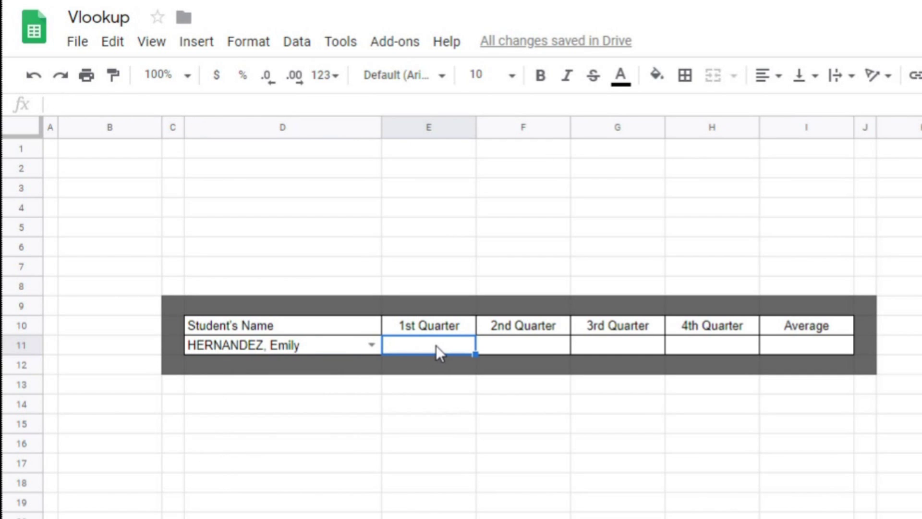
{"action": "type", "text": "=Vo"}
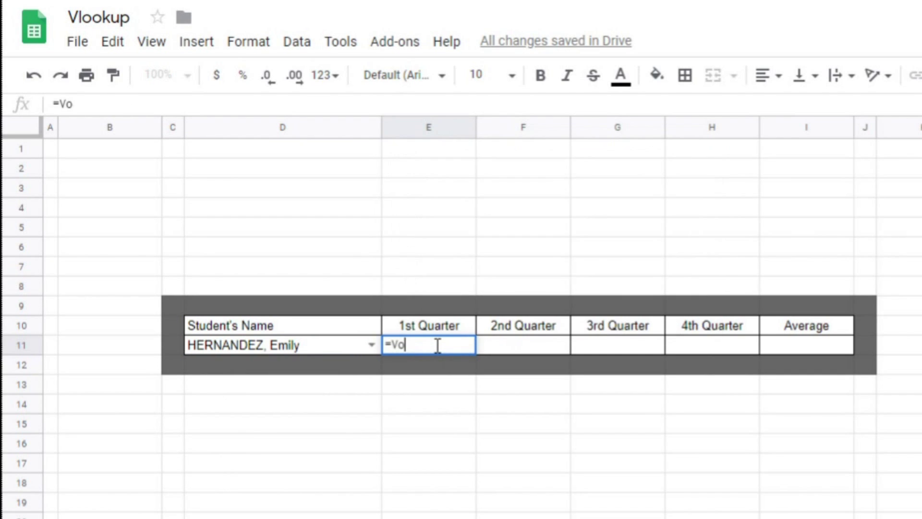
{"action": "key", "text": "BackSpace"}
{"action": "type", "text": "lookup"}
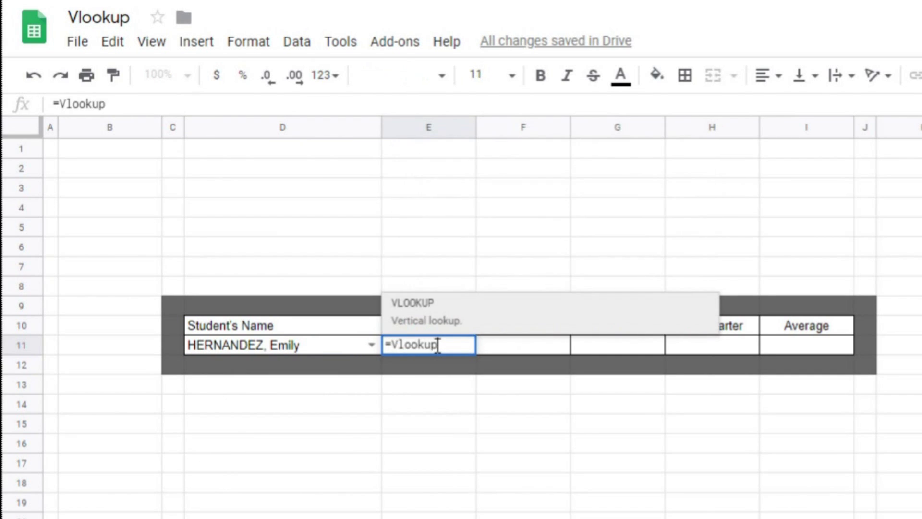
{"action": "type", "text": "("}
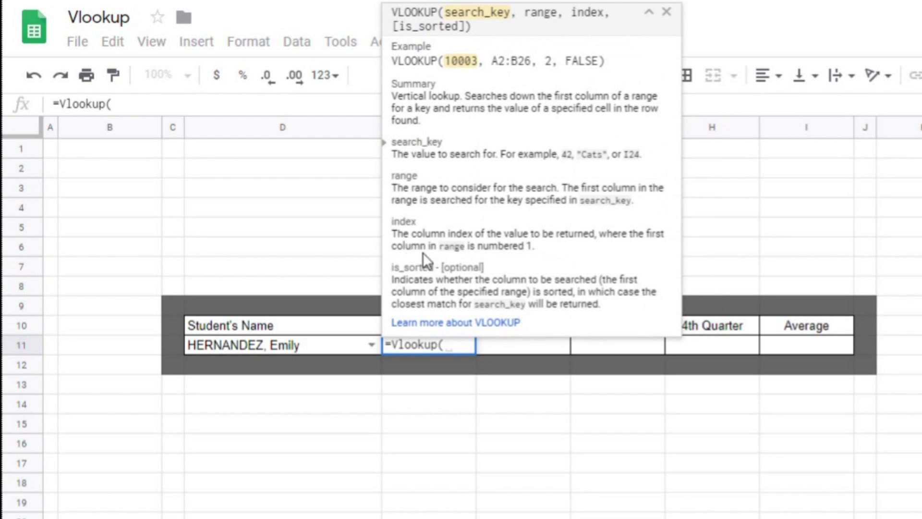
{"action": "left_click", "coordinate": [269, 347]}
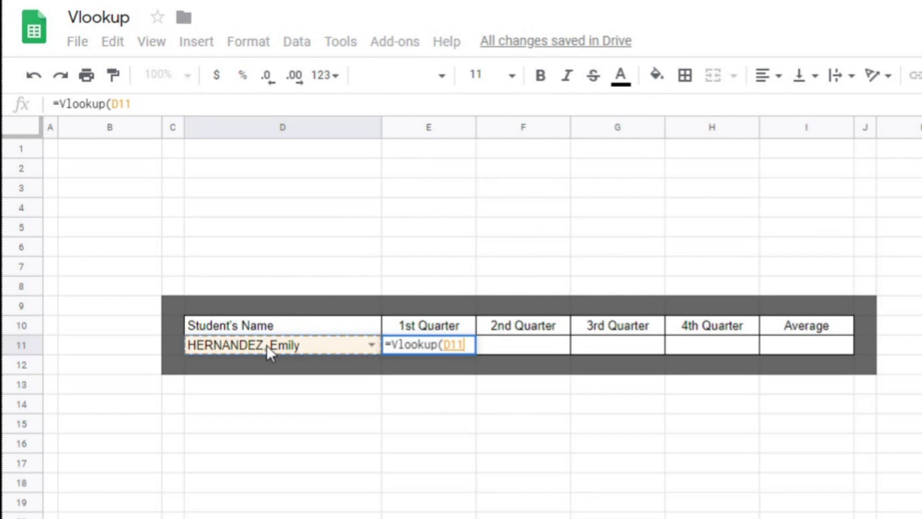
{"action": "type", "text": ","}
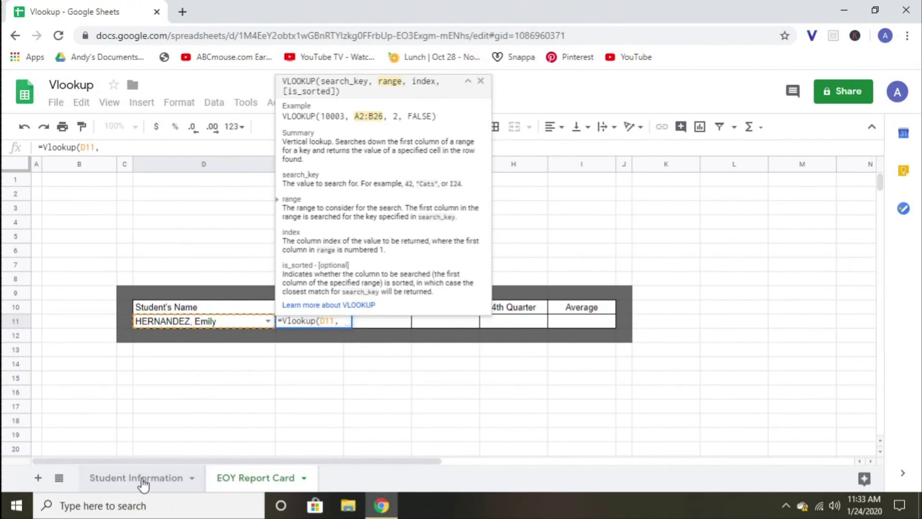
{"action": "left_click", "coordinate": [139, 475]}
- Complete E11 as =Vlookup(D11,'Student Information'!A1:E25,2,""), showing 93.88%
{"action": "left_click_drag", "start_coordinate": [62, 180], "coordinate": [398, 348]}
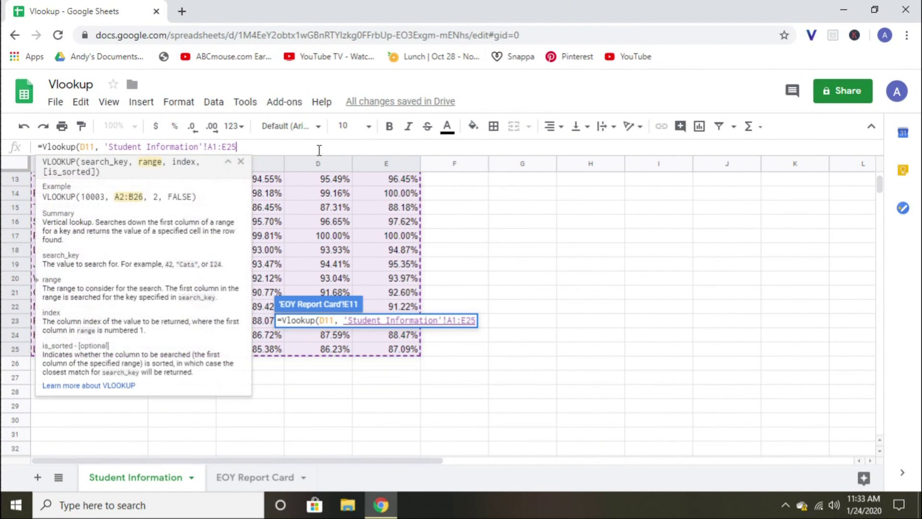
{"action": "type", "text": ","}
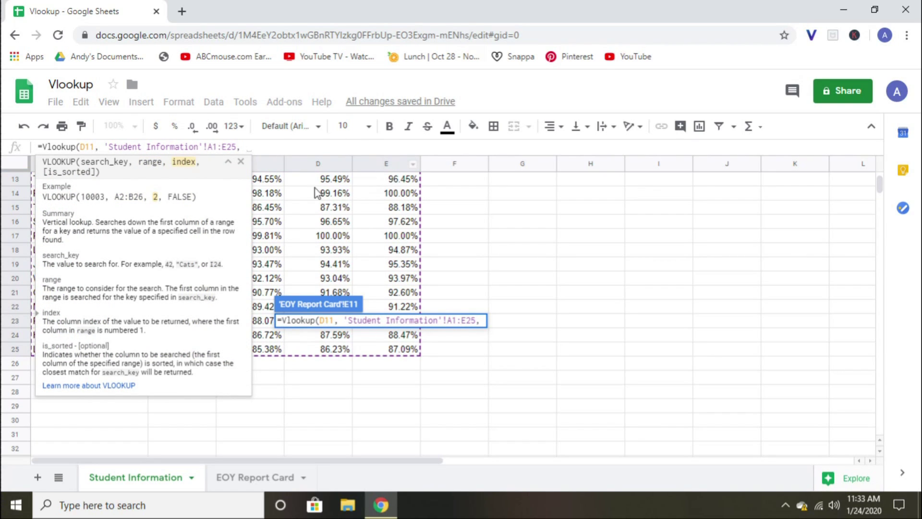
{"action": "left_click", "coordinate": [241, 162]}
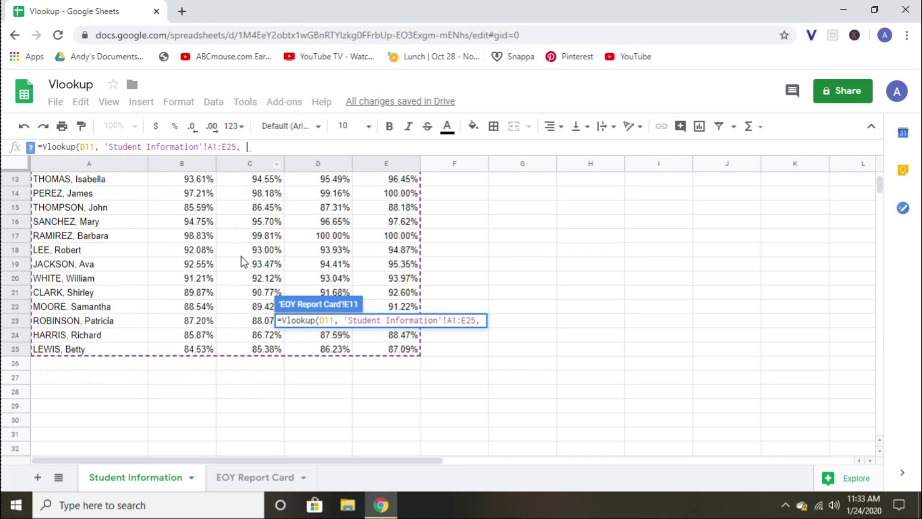
{"action": "scroll", "coordinate": [240, 256], "scroll_direction": "up", "scroll_amount": 4}
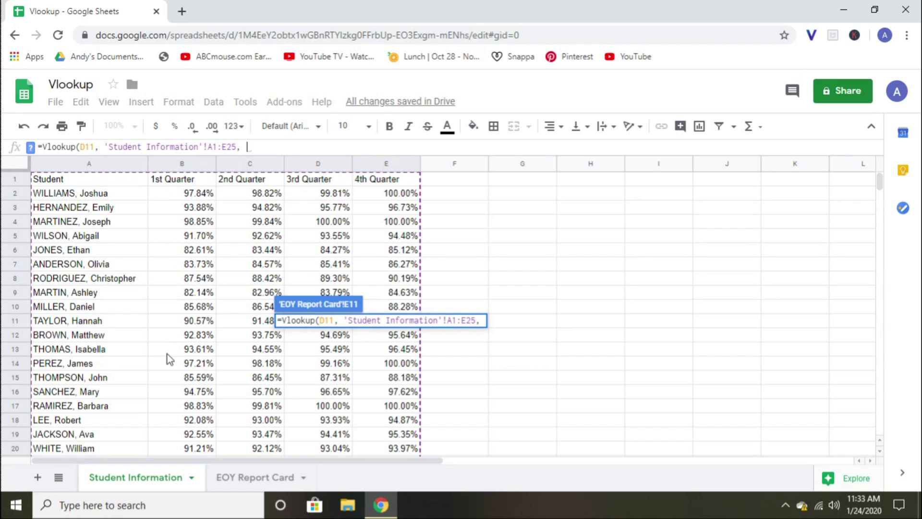
{"action": "left_click", "coordinate": [265, 147]}
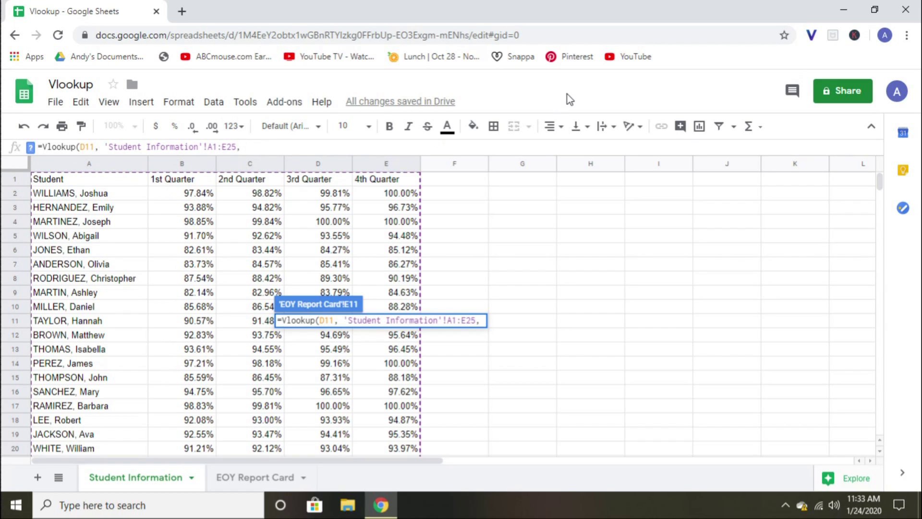
{"action": "type", "text": "2,"}
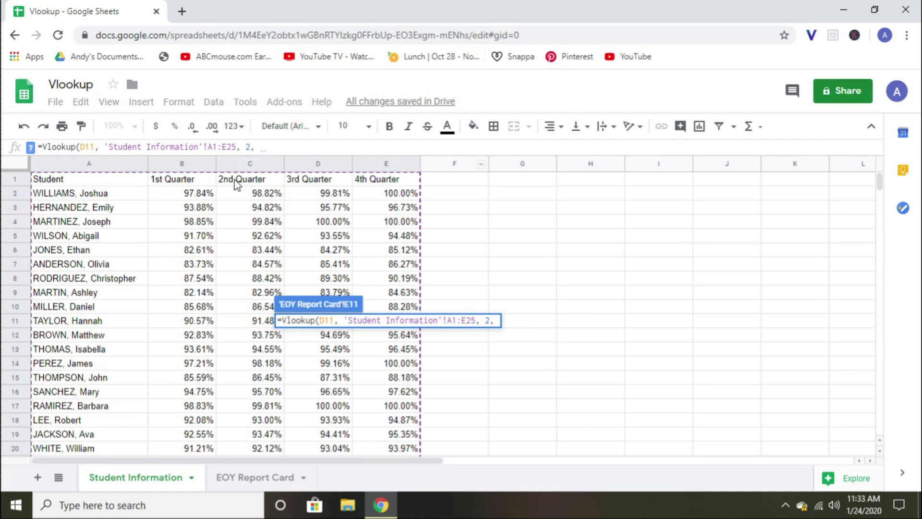
{"action": "left_click", "coordinate": [30, 147]}
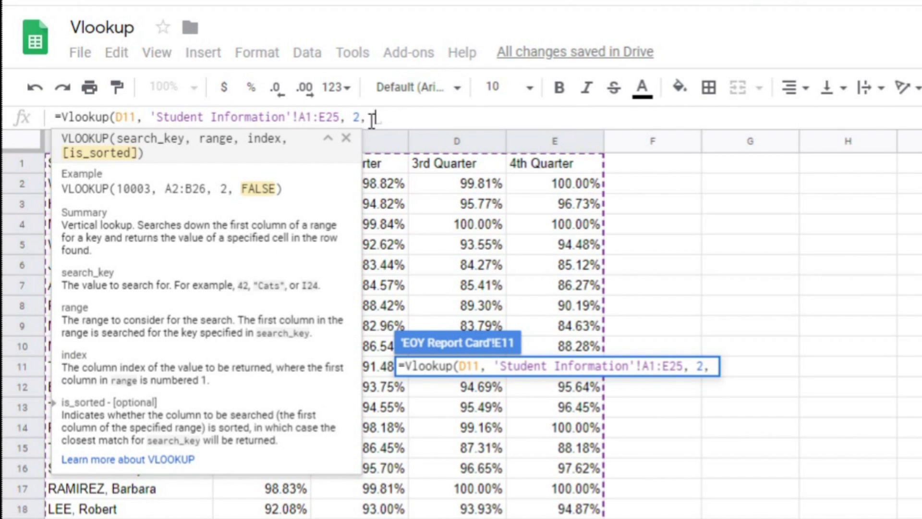
{"action": "type", "text": "Fals"}
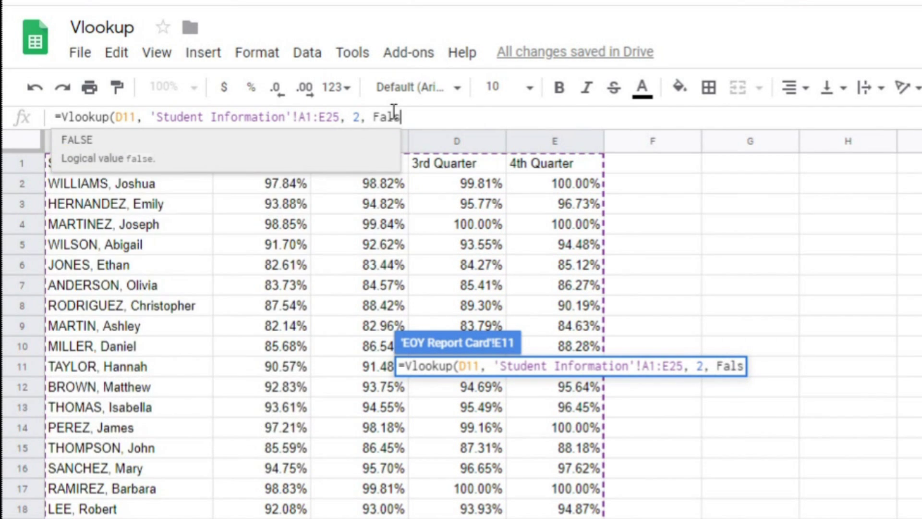
{"action": "type", "text": "e"}
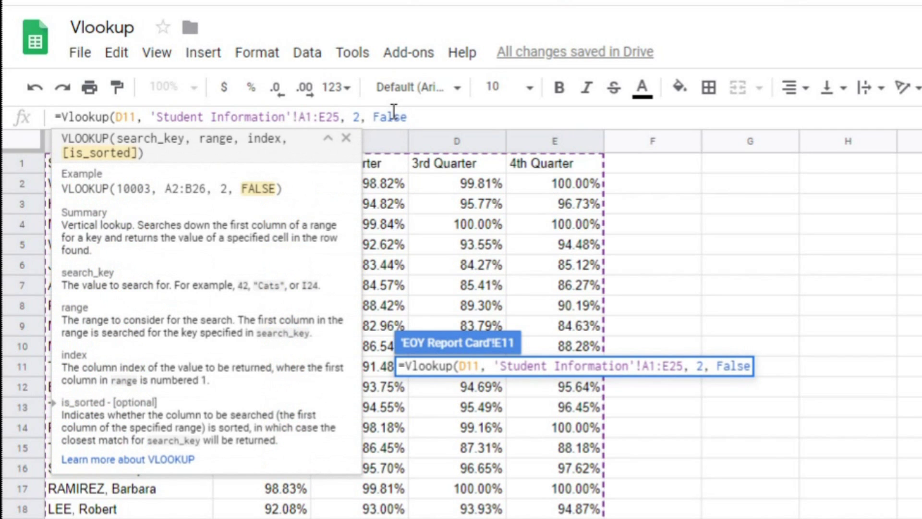
{"action": "key", "text": "BackSpace"}
{"action": "key", "text": "BackSpace"}
{"action": "key", "text": "BackSpace"}
{"action": "key", "text": "BackSpace"}
{"action": "key", "text": "BackSpace"}
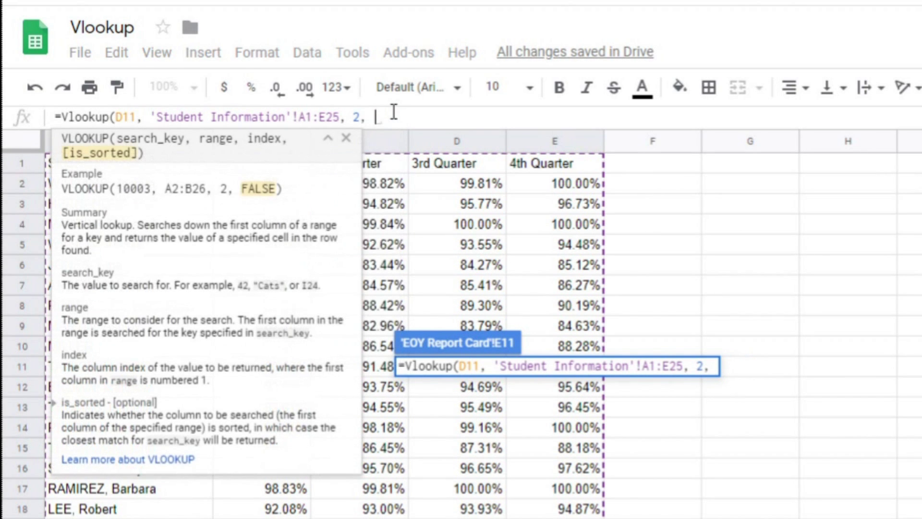
{"action": "type", "text": "\"\""}
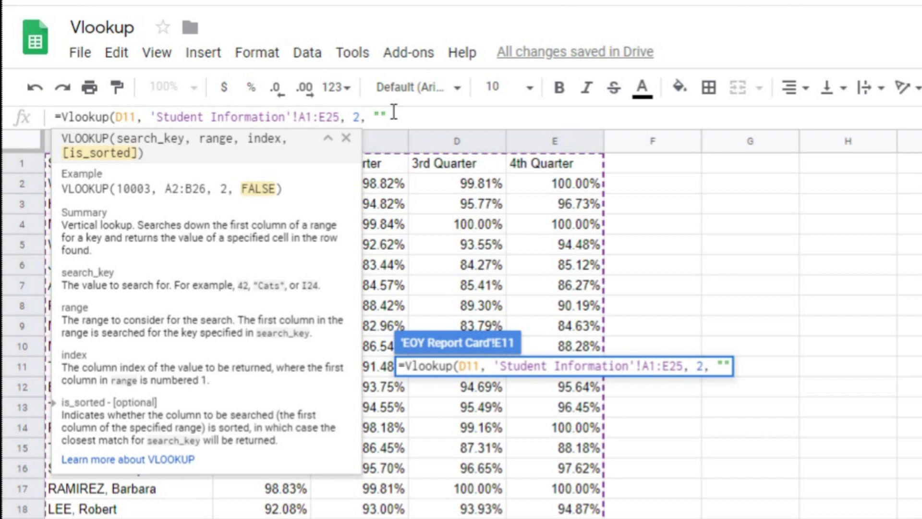
{"action": "type", "text": ")"}
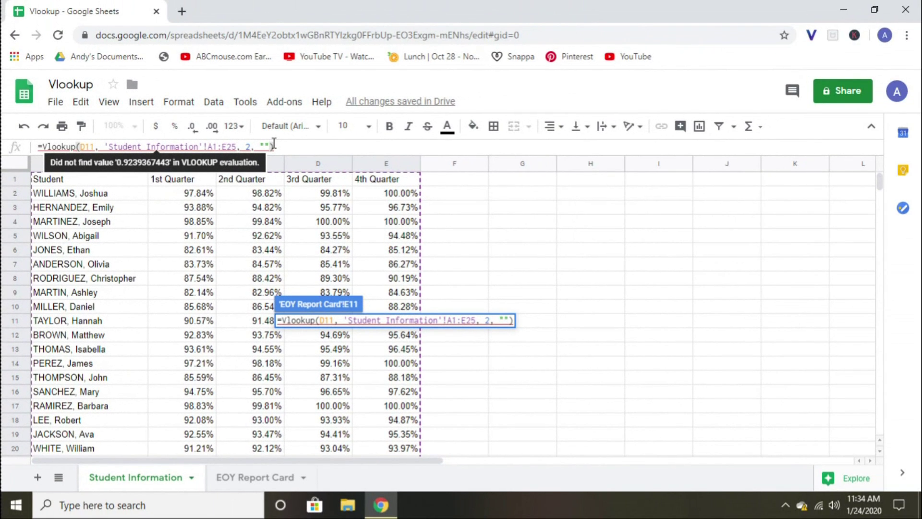
{"action": "key", "text": "Return"}
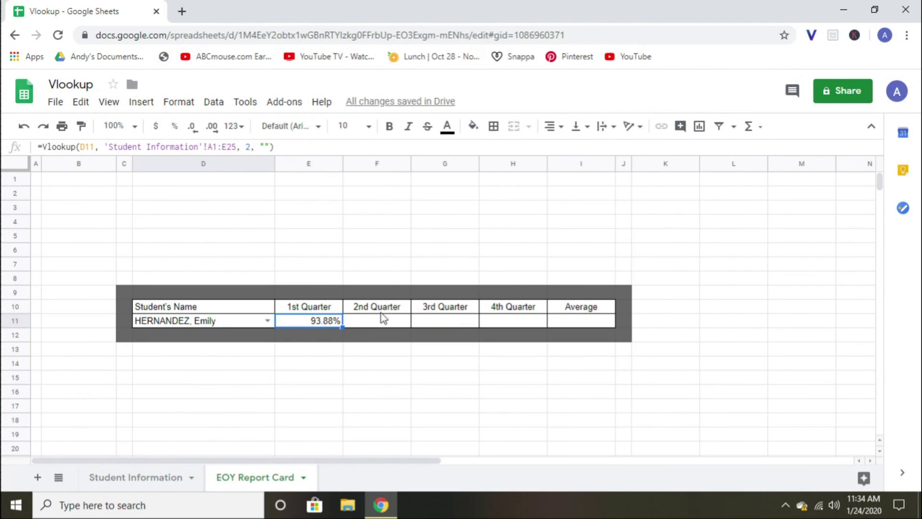
{"action": "left_click", "coordinate": [268, 321]}
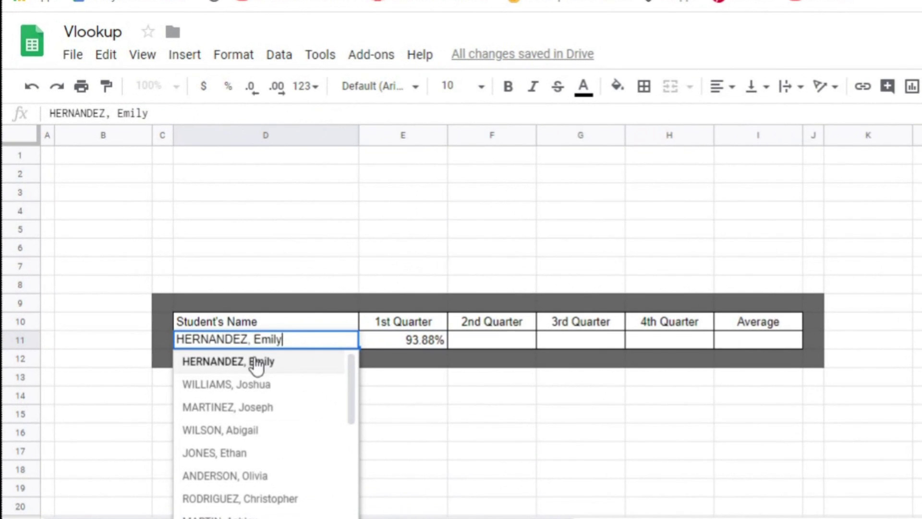
{"action": "left_click", "coordinate": [233, 384]}
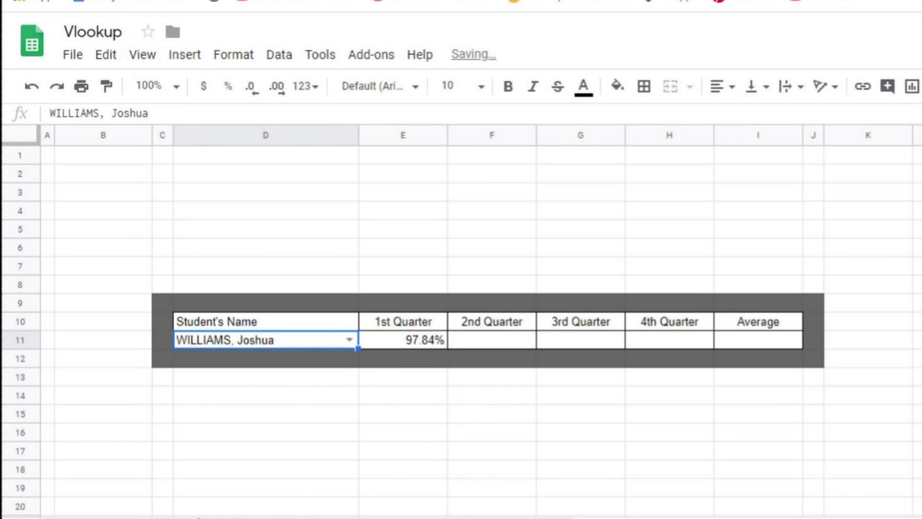
{"action": "left_click", "coordinate": [370, 502]}
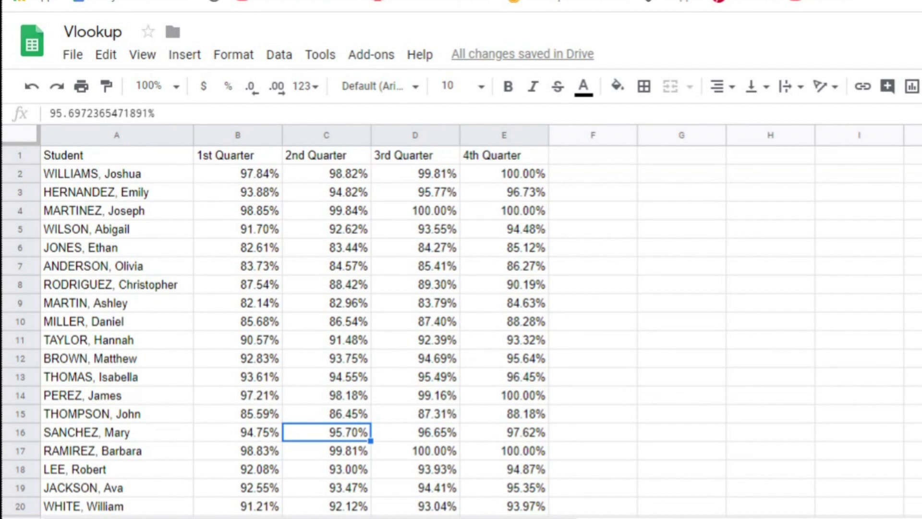
{"action": "left_click", "coordinate": [370, 502]}
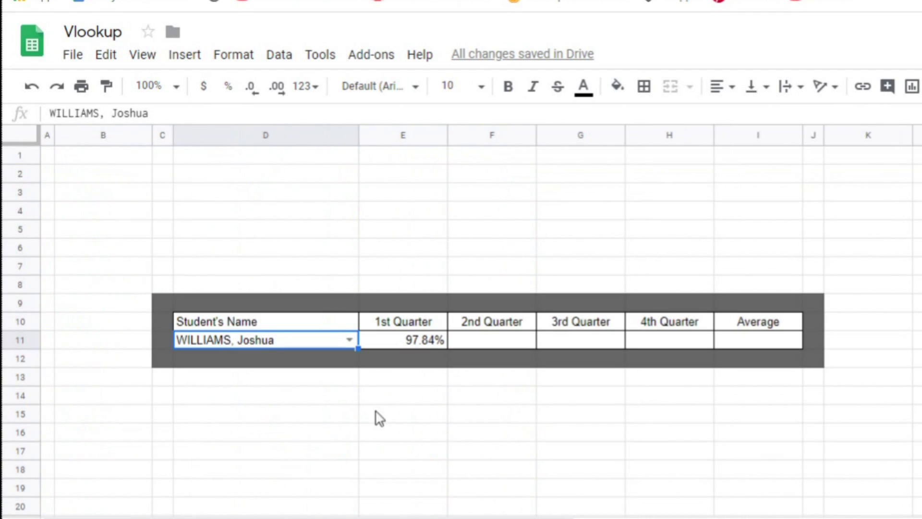
{"action": "left_click", "coordinate": [434, 343]}
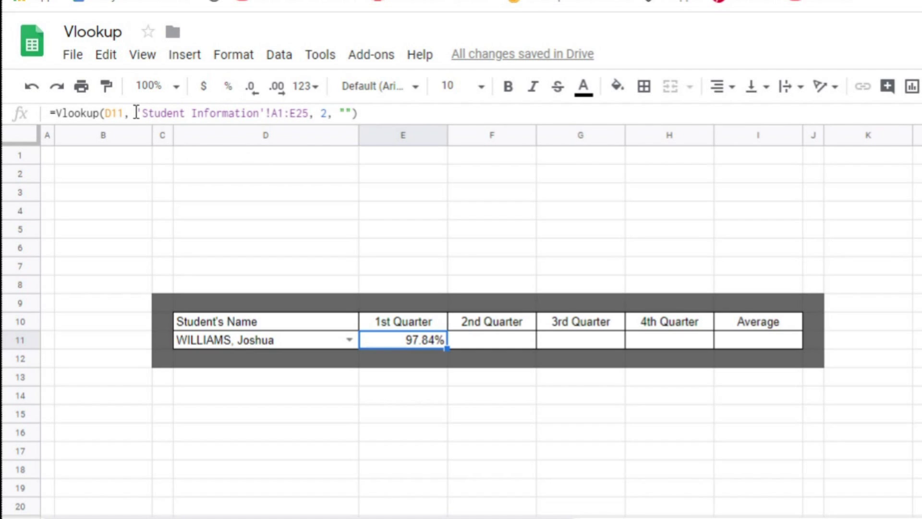
- Make E11's lookup references absolute, including the range $A$1:$E$25
{"action": "left_click", "coordinate": [115, 113]}
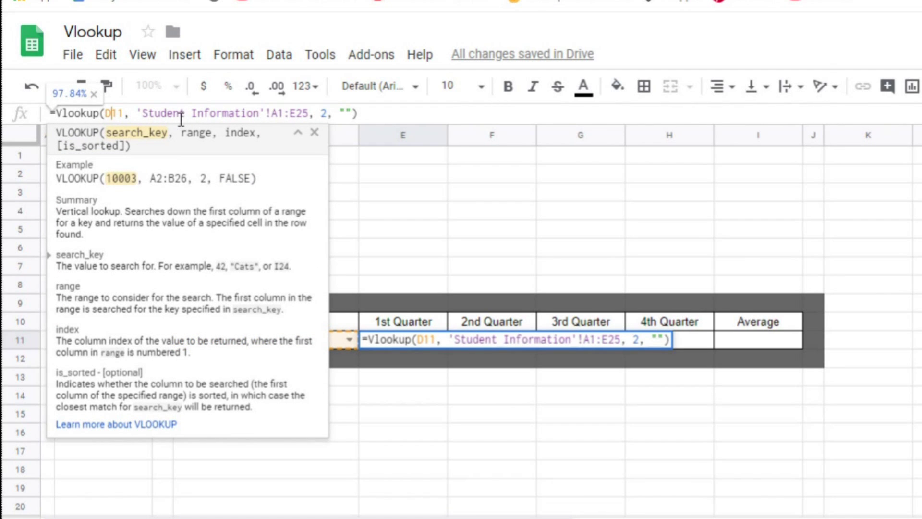
{"action": "key", "text": "F4"}
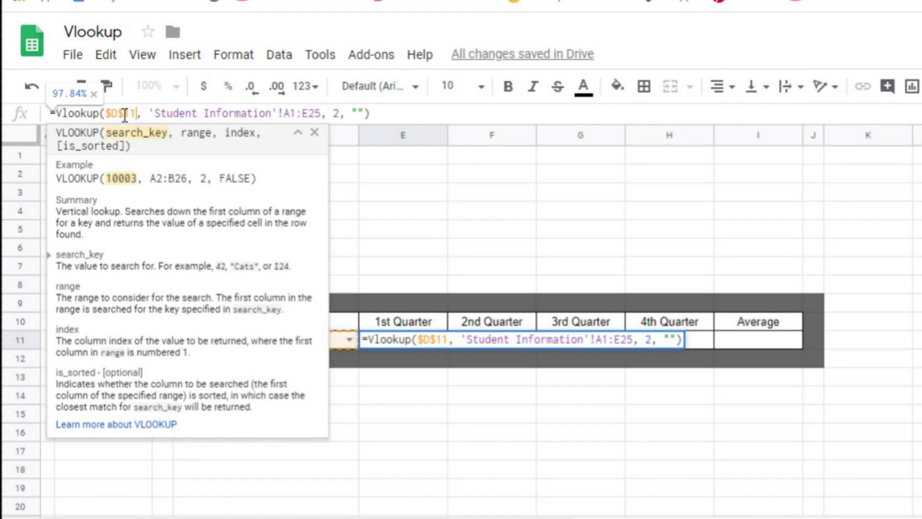
{"action": "left_click", "coordinate": [311, 114]}
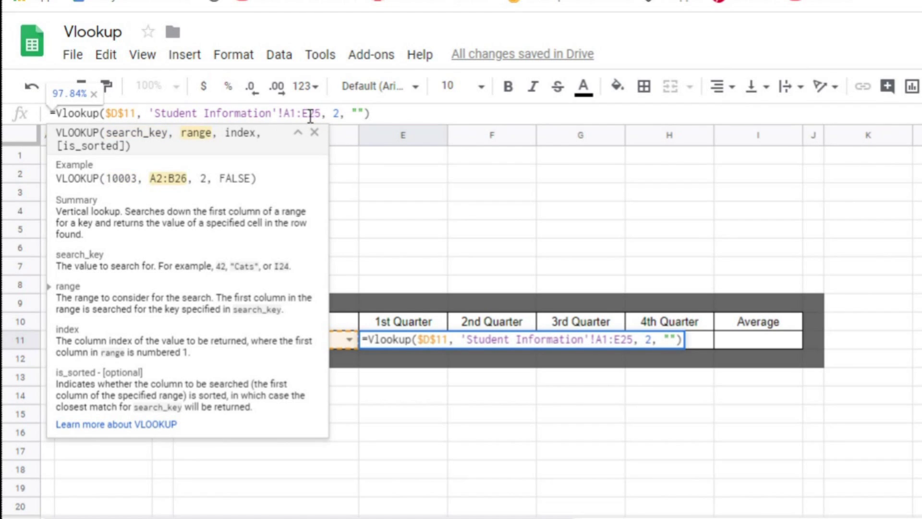
{"action": "key", "text": "F4"}
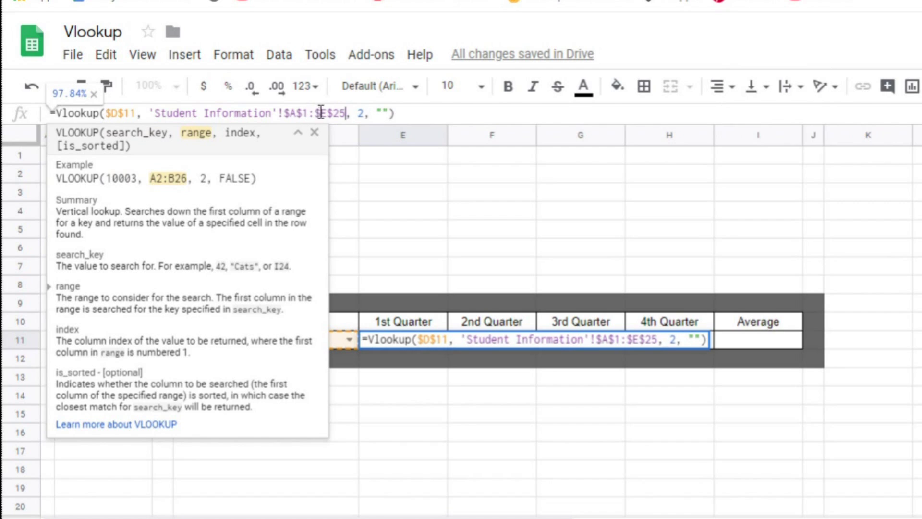
{"action": "key", "text": "Return"}
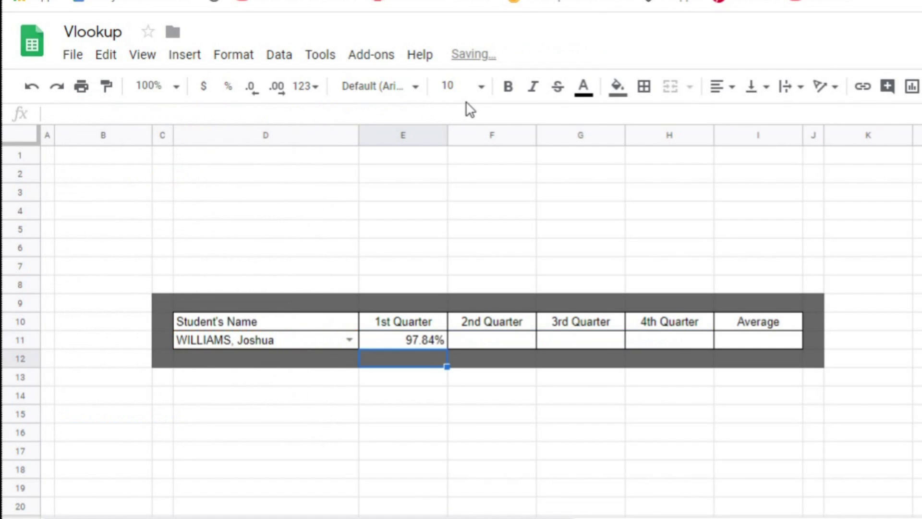
- Fill E11's VLOOKUP formula across F11:H11
{"action": "left_click", "coordinate": [420, 343]}
{"action": "left_click_drag", "start_coordinate": [446, 347], "coordinate": [714, 343]}
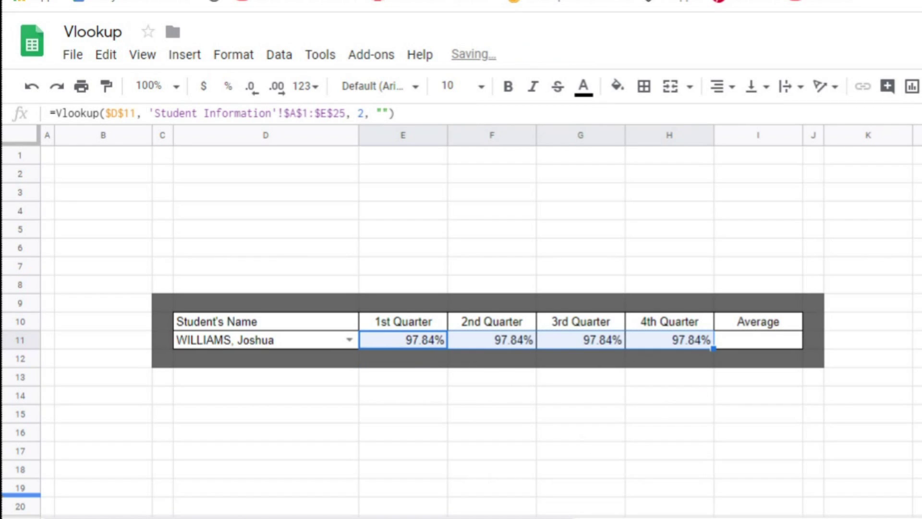
{"action": "left_click", "coordinate": [426, 342]}
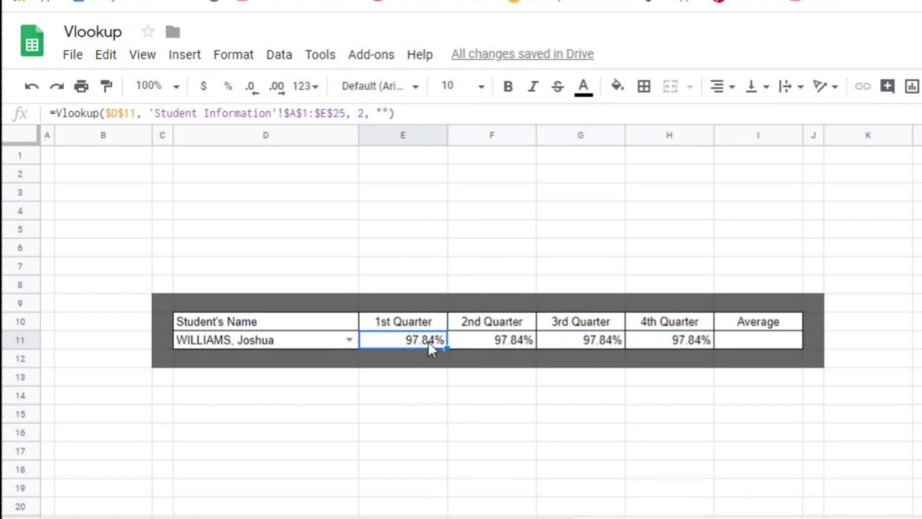
{"action": "left_click", "coordinate": [494, 342]}
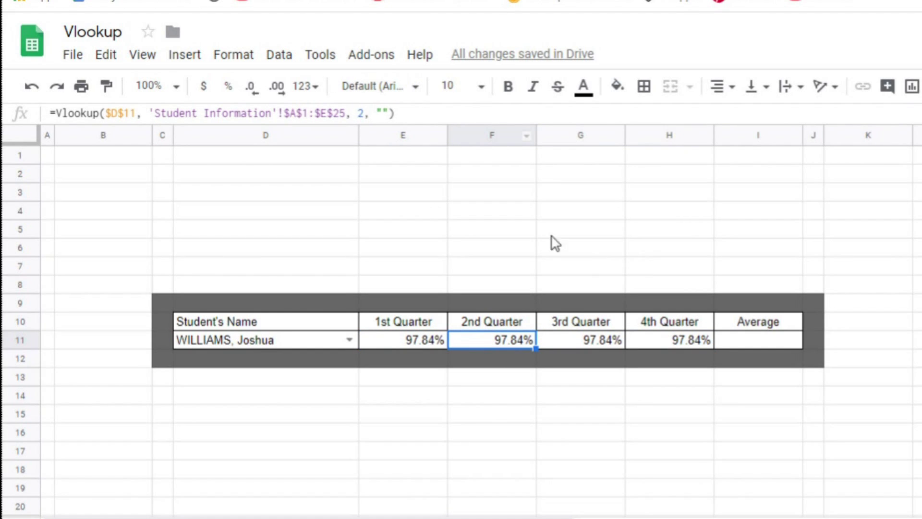
- Set F11's column index to 3 so it shows the 2nd Quarter score, 98.82%
{"action": "double_click", "coordinate": [362, 113]}
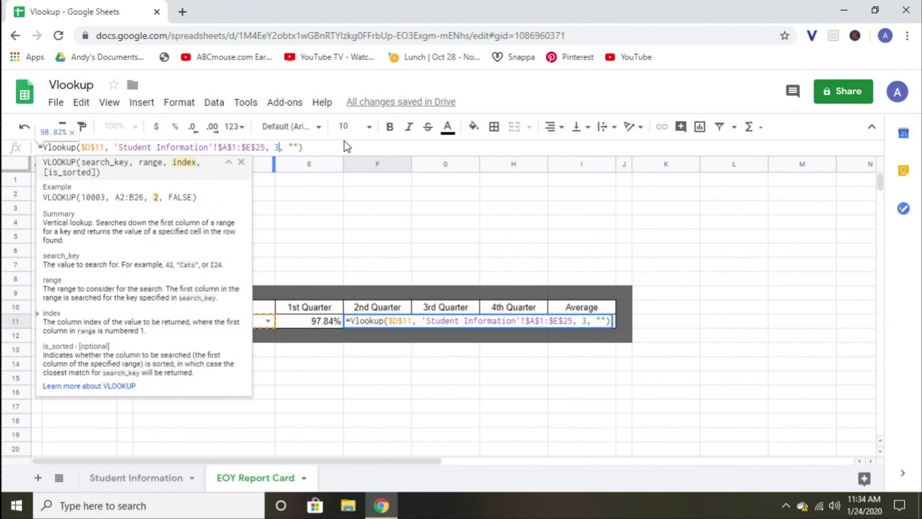
{"action": "key", "text": "Return"}
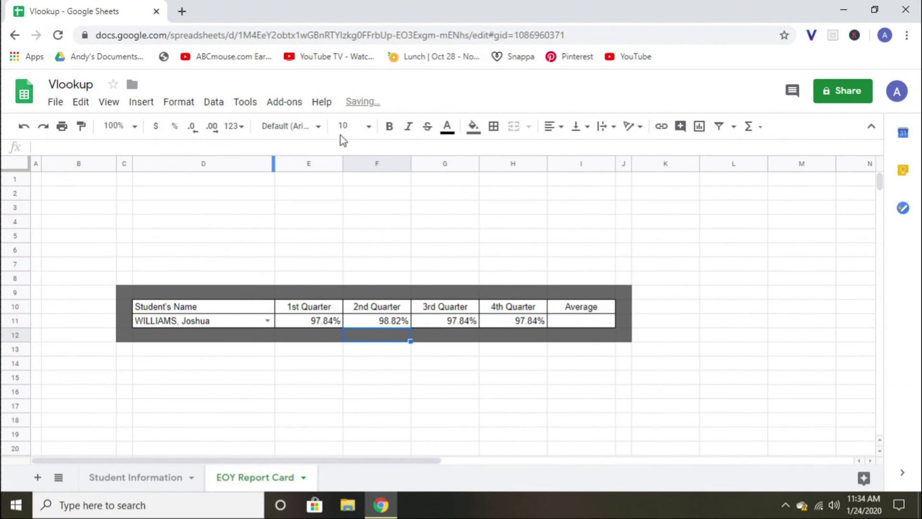
{"action": "left_click", "coordinate": [166, 485]}
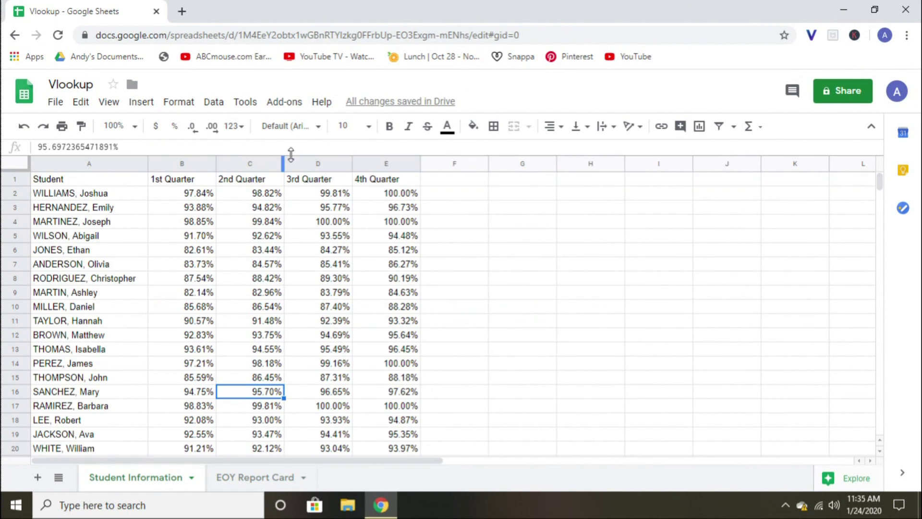
{"action": "left_click", "coordinate": [273, 163]}
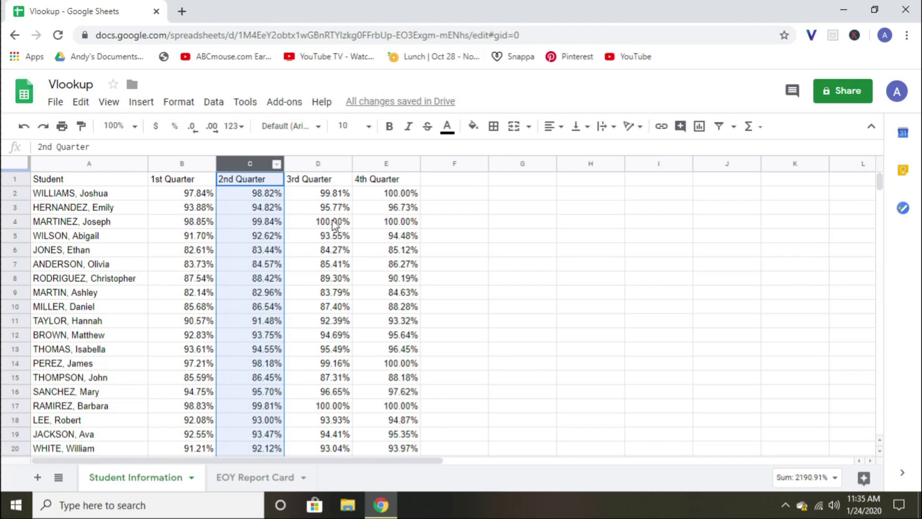
{"action": "left_click", "coordinate": [259, 480]}
- Change G11's column index to 4, showing the 3rd Quarter score 99.81%
{"action": "left_click", "coordinate": [451, 320]}
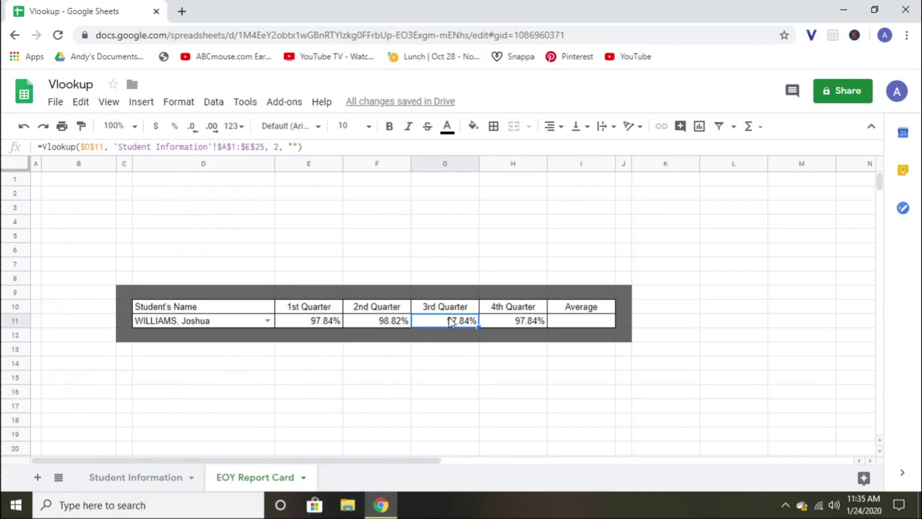
{"action": "double_click", "coordinate": [274, 147]}
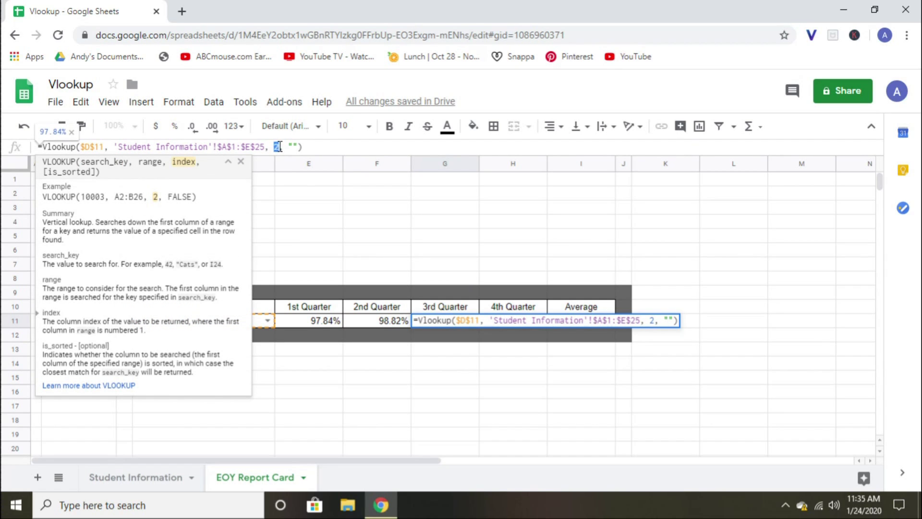
{"action": "type", "text": "4"}
{"action": "key", "text": "Return"}
{"action": "left_click", "coordinate": [144, 477]}
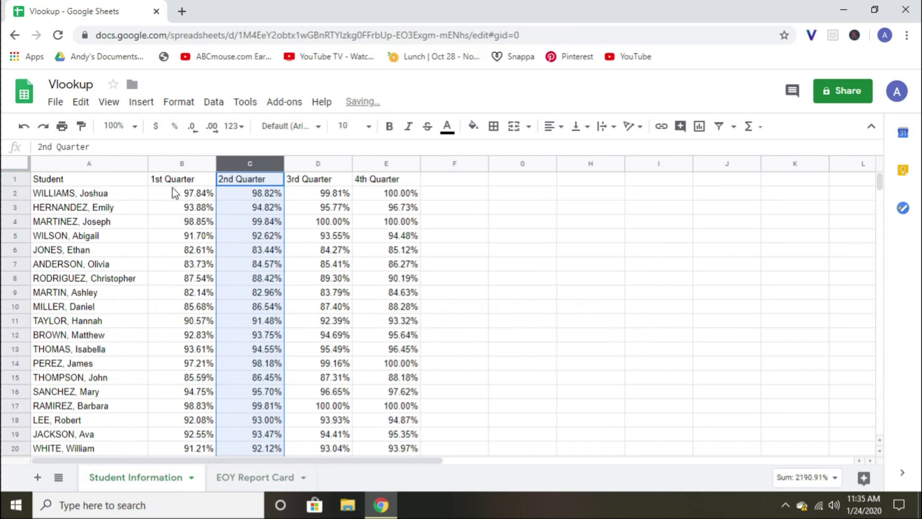
{"action": "left_click", "coordinate": [312, 165]}
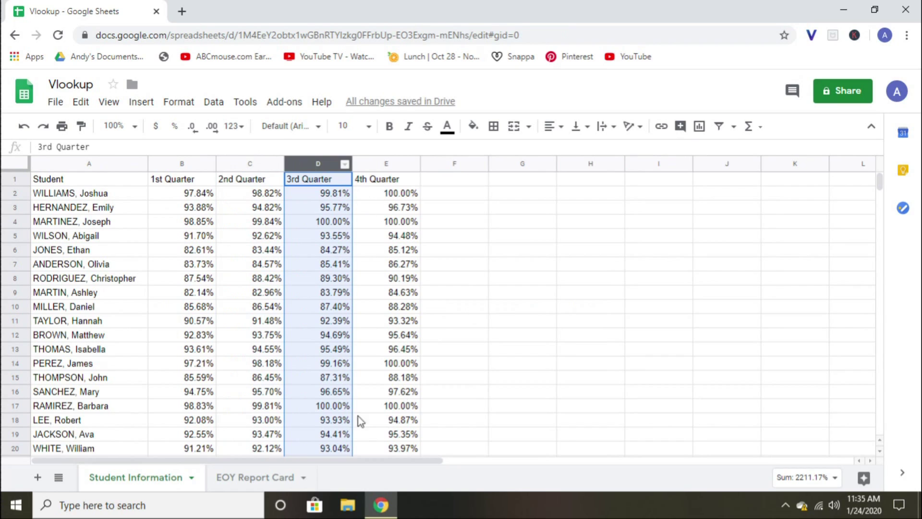
{"action": "left_click", "coordinate": [262, 477]}
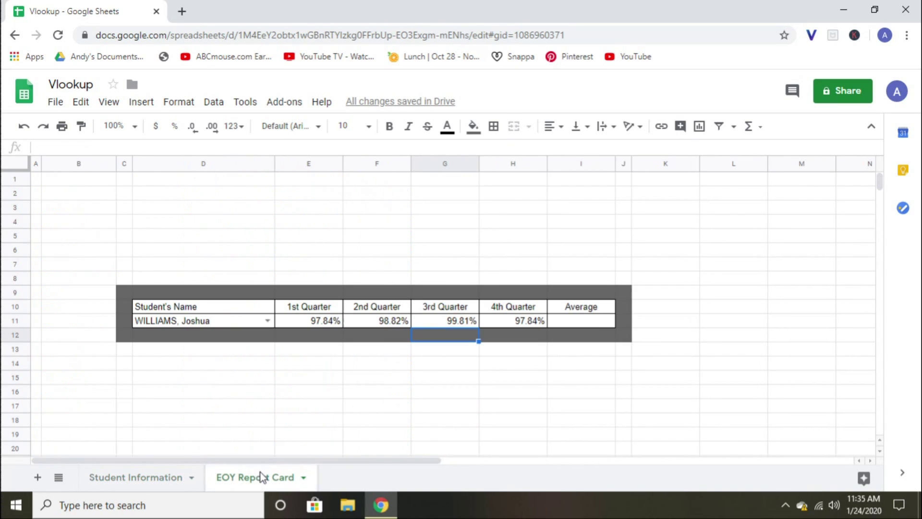
- Change H11's column index to 5, showing the 4th Quarter score 100.00%
{"action": "left_click", "coordinate": [508, 322]}
{"action": "double_click", "coordinate": [277, 146]}
{"action": "type", "text": "5, 52, \"\")"}
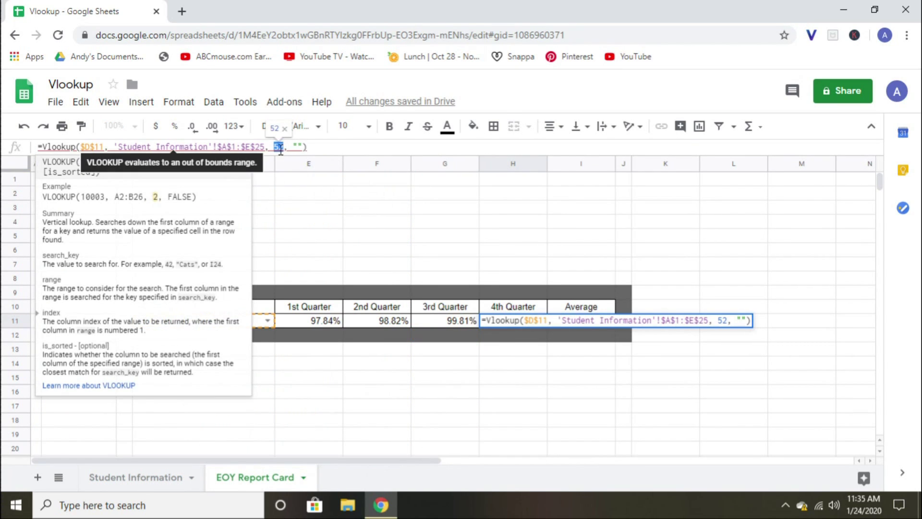
{"action": "key", "text": "Return"}
{"action": "left_click", "coordinate": [174, 480]}
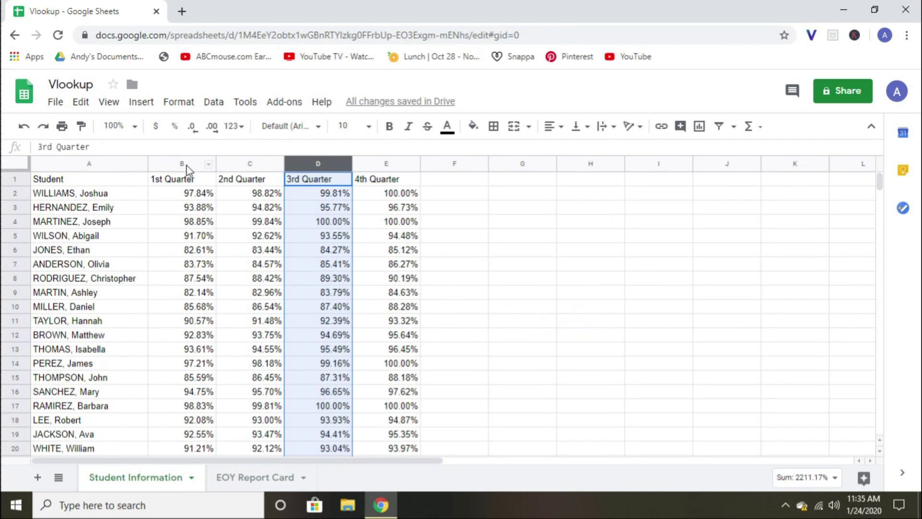
{"action": "left_click", "coordinate": [382, 164]}
{"action": "left_click", "coordinate": [255, 476]}
- Enter =Average(E11:H11) in I11 to show 99.12%, and remove its bold formatting
{"action": "left_click", "coordinate": [579, 321]}
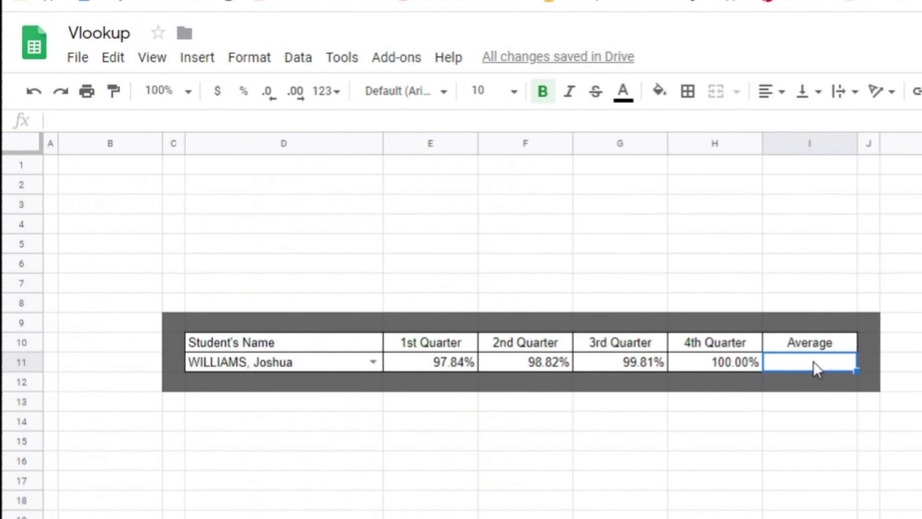
{"action": "type", "text": "="}
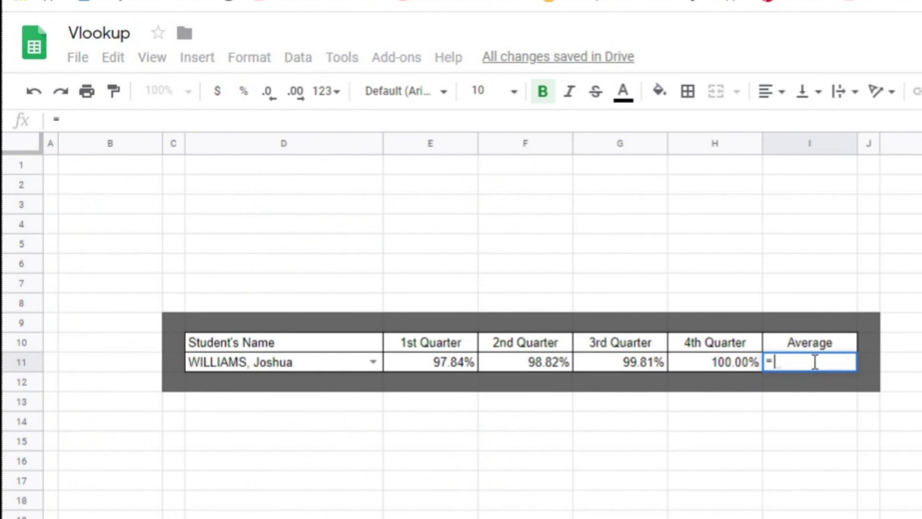
{"action": "type", "text": "A"}
{"action": "type", "text": "verage"}
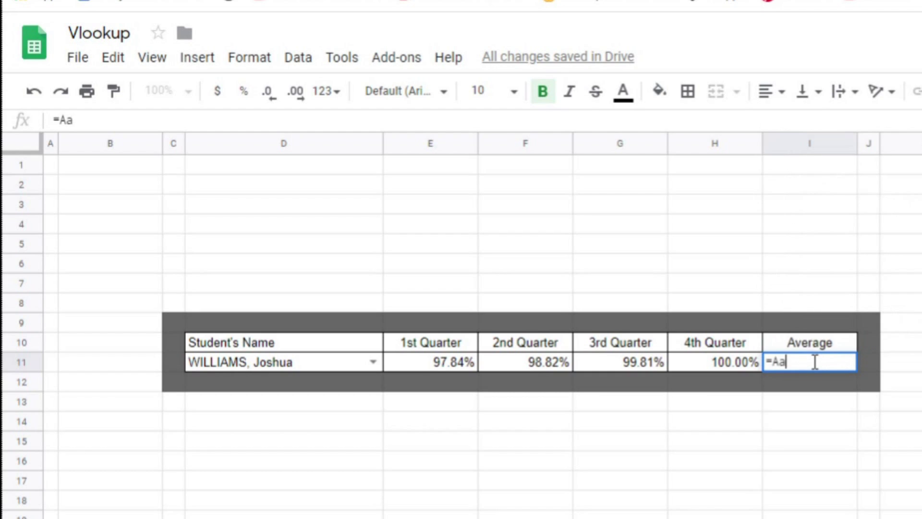
{"action": "type", "text": "("}
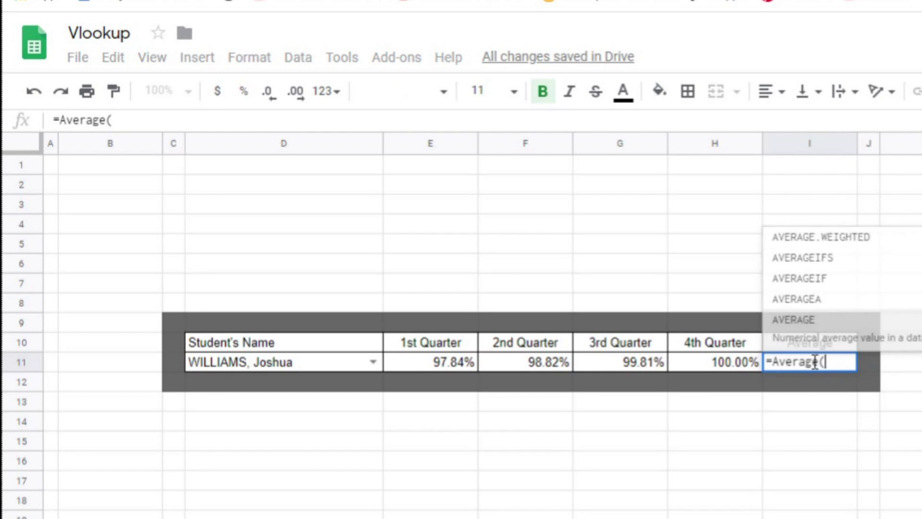
{"action": "left_click_drag", "start_coordinate": [430, 370], "coordinate": [724, 361]}
{"action": "type", "text": ")"}
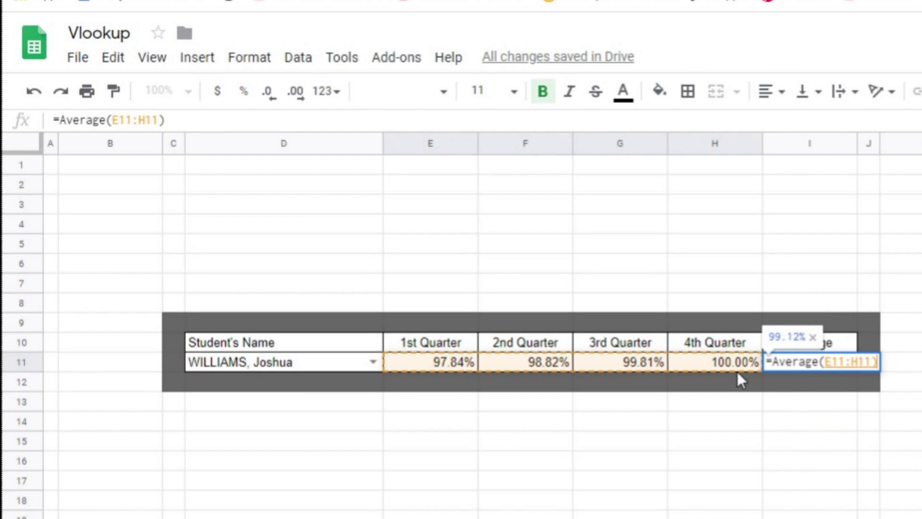
{"action": "key", "text": "Return"}
{"action": "left_click", "coordinate": [810, 361]}
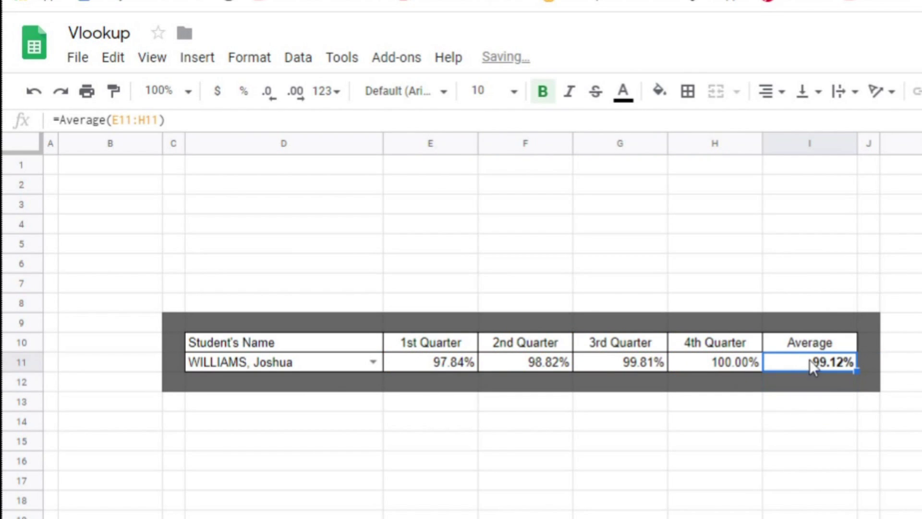
{"action": "left_click", "coordinate": [551, 98]}
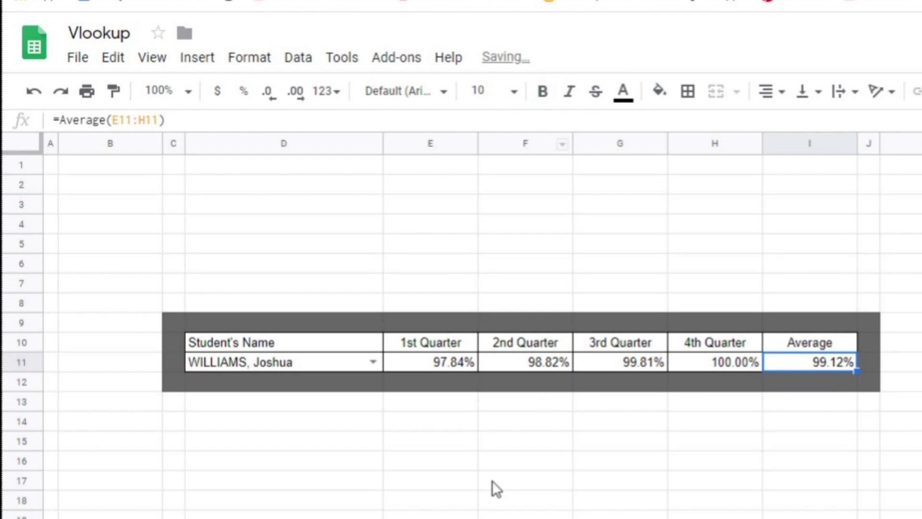
- Pick several students from the D11 dropdown, ending on one with 91.70%–94.48% scores averaging 93.09%
{"action": "left_click", "coordinate": [328, 366]}
{"action": "left_click", "coordinate": [374, 362]}
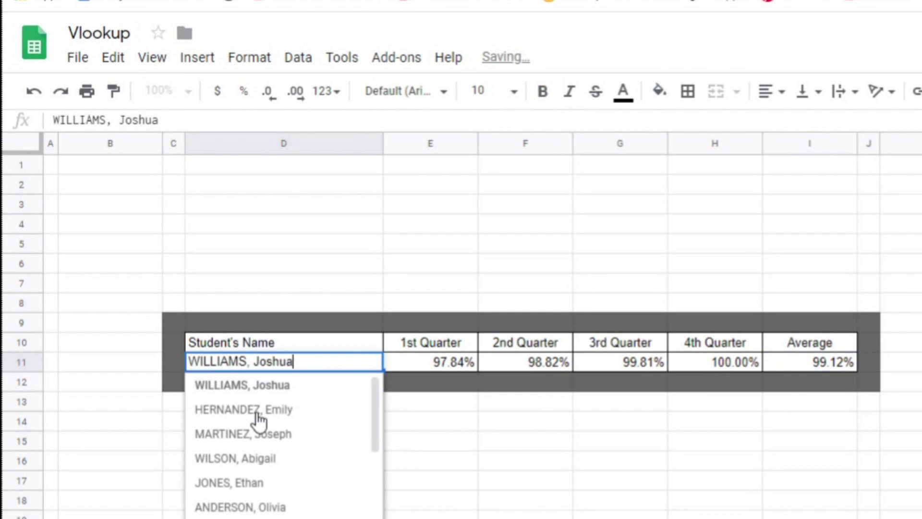
{"action": "left_click", "coordinate": [370, 410]}
{"action": "left_click", "coordinate": [374, 362]}
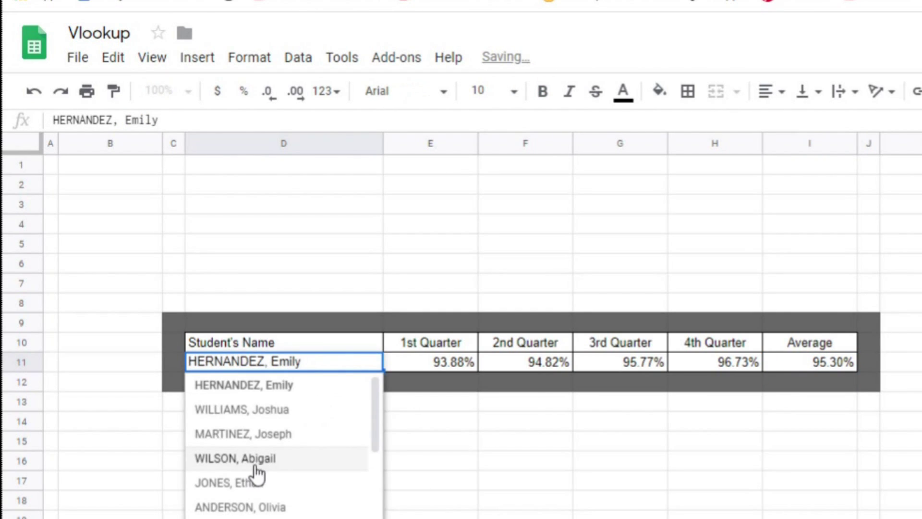
{"action": "left_click", "coordinate": [261, 464]}
{"action": "left_click", "coordinate": [374, 362]}
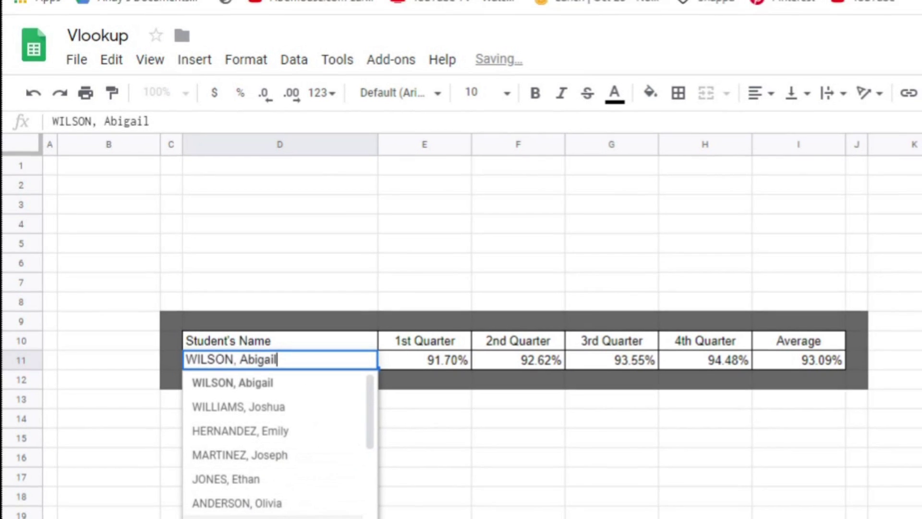
{"action": "left_click", "coordinate": [235, 513]}
{"action": "left_click", "coordinate": [333, 347]}
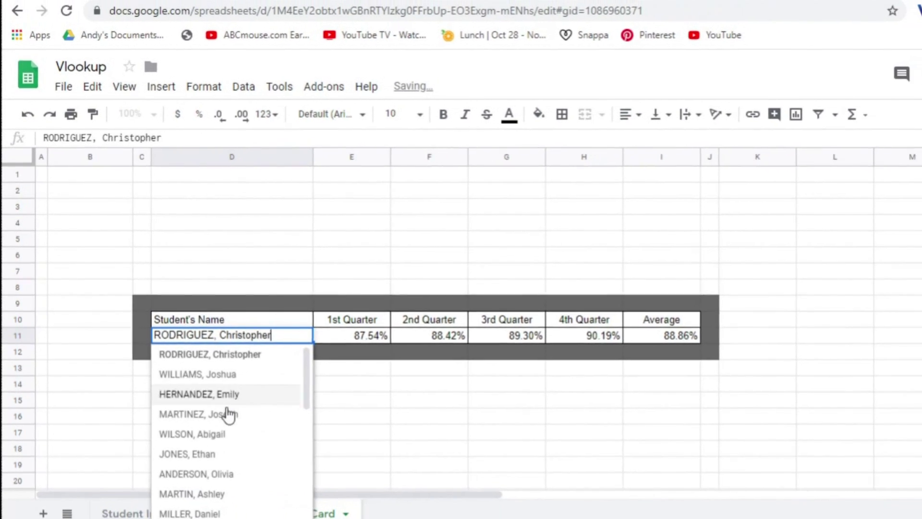
{"action": "left_click", "coordinate": [216, 462]}
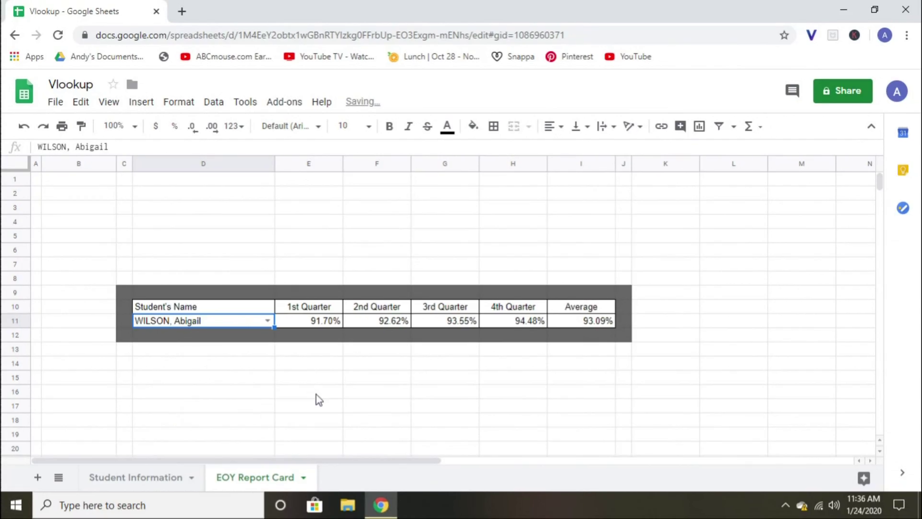